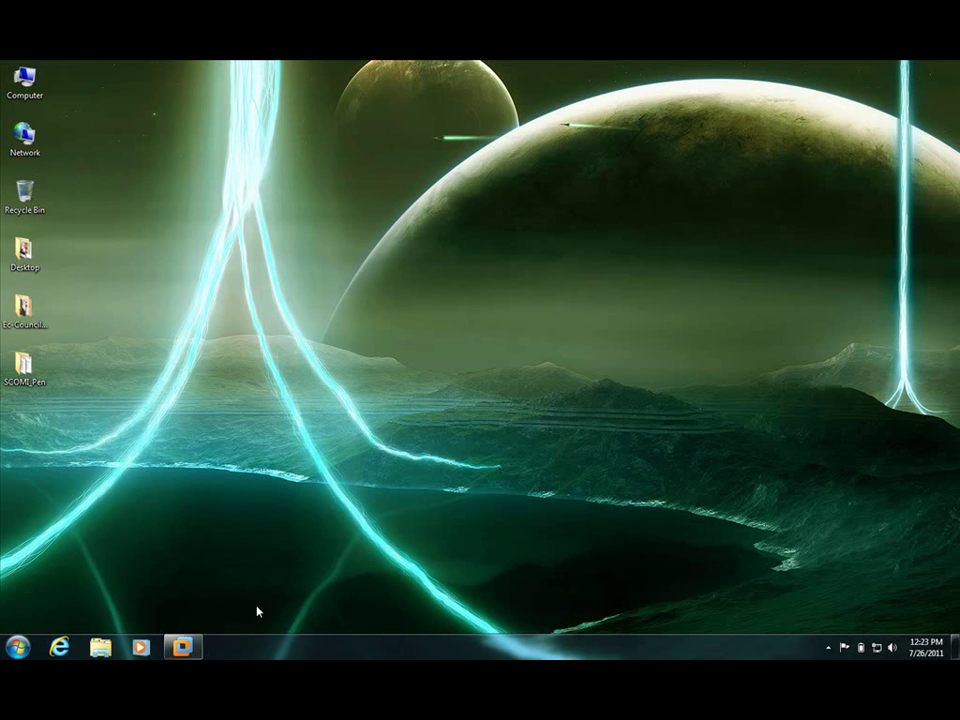
Step: Switch to VMware Workstation and start a custom virtual machine with Workstation 6.5-7.x hardware compatibility
mouse_move(185, 650)
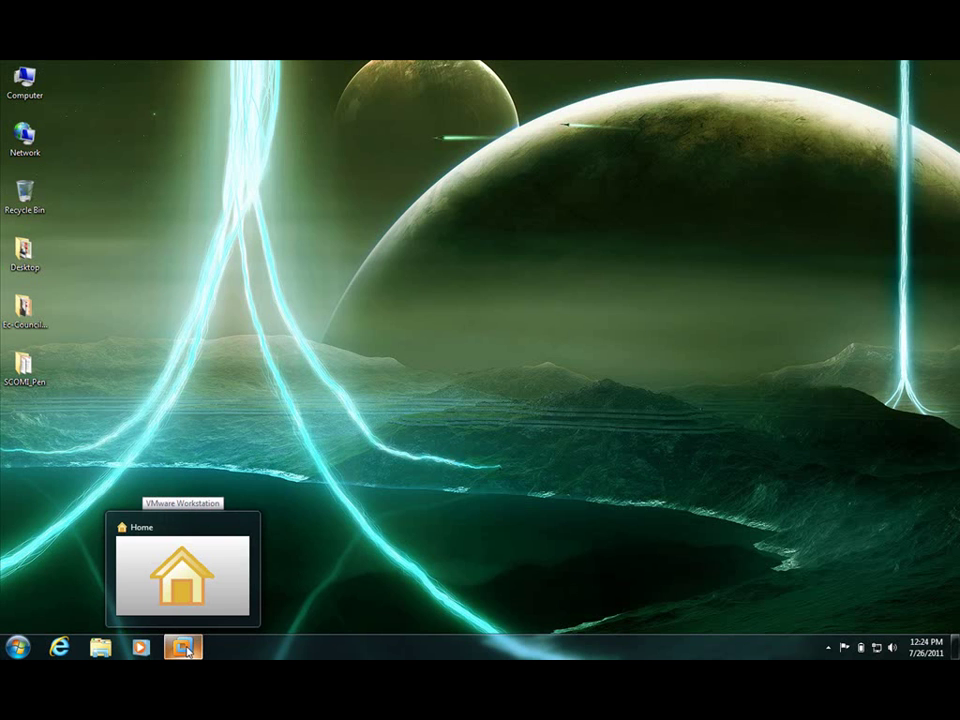
left_click(185, 649)
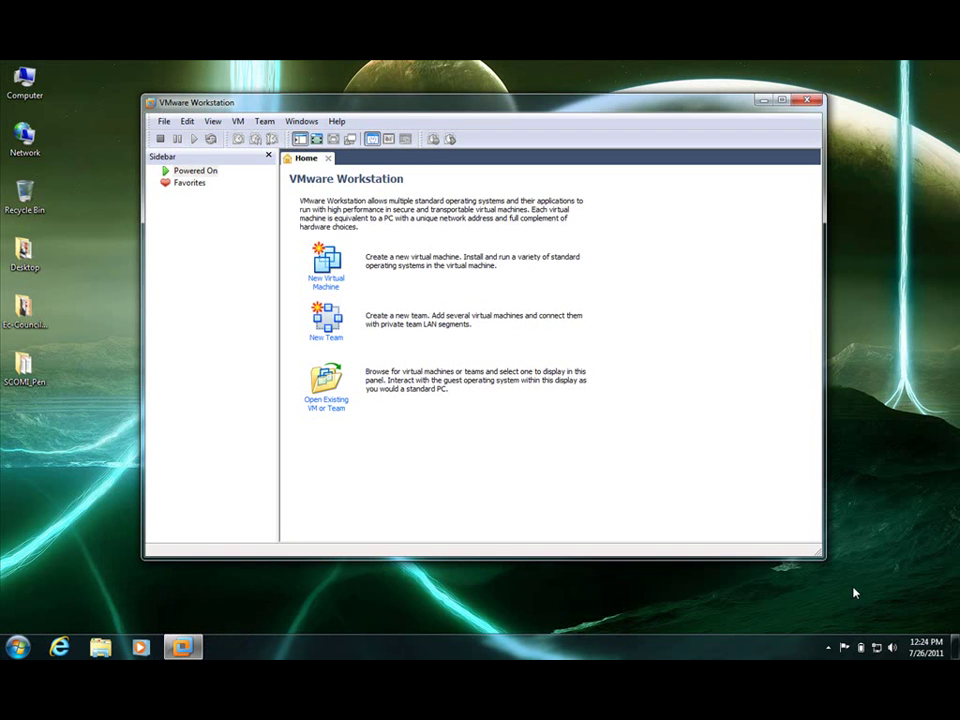
left_click_drag(822, 556, 832, 609)
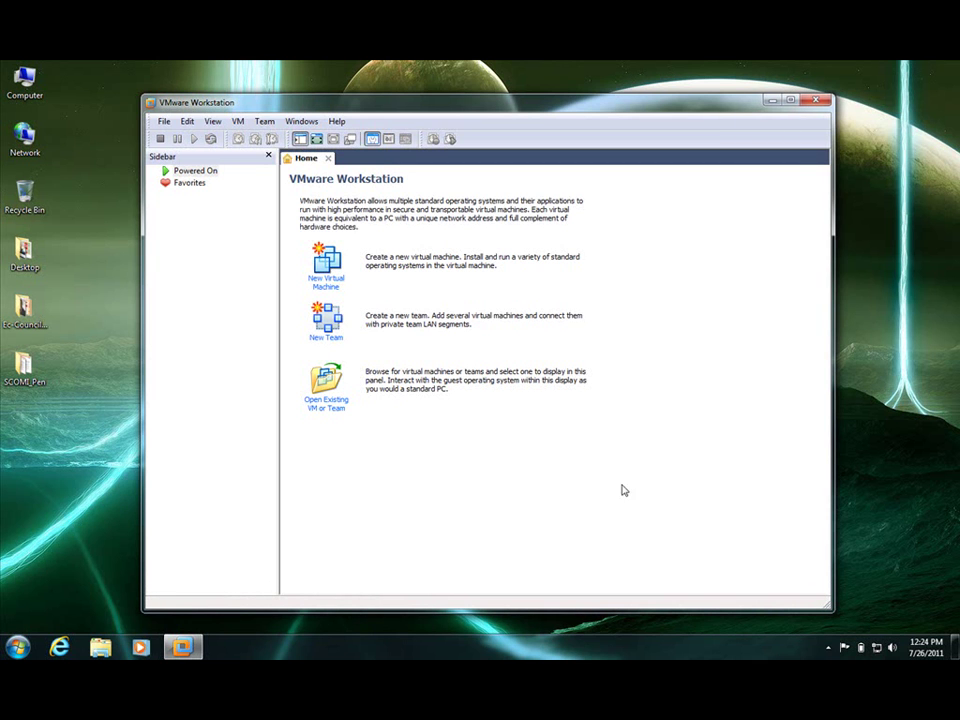
left_click(326, 268)
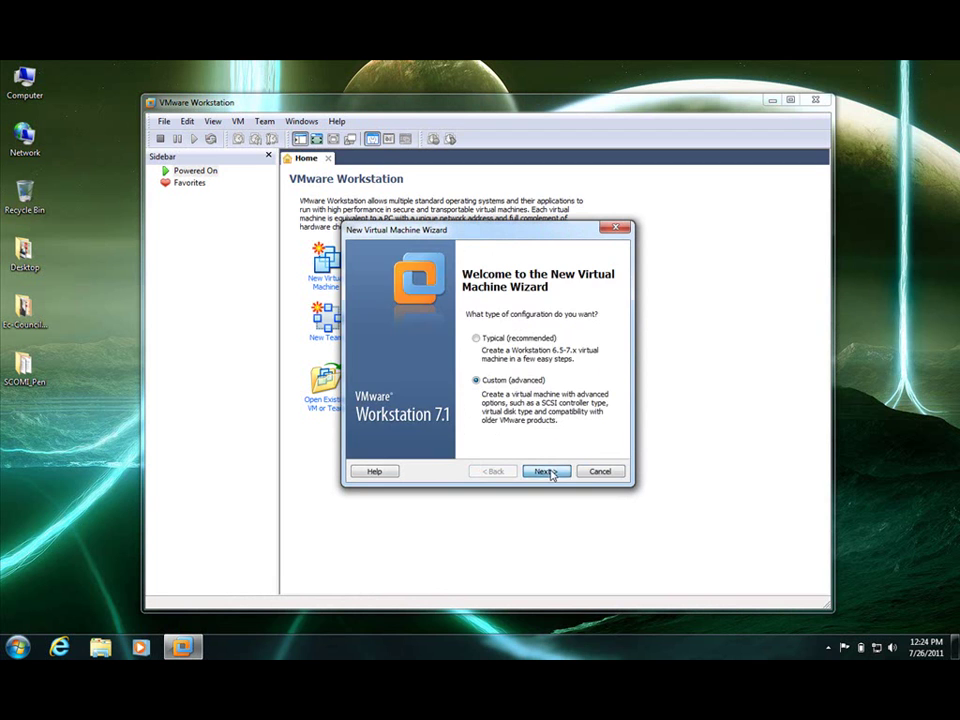
left_click(546, 472)
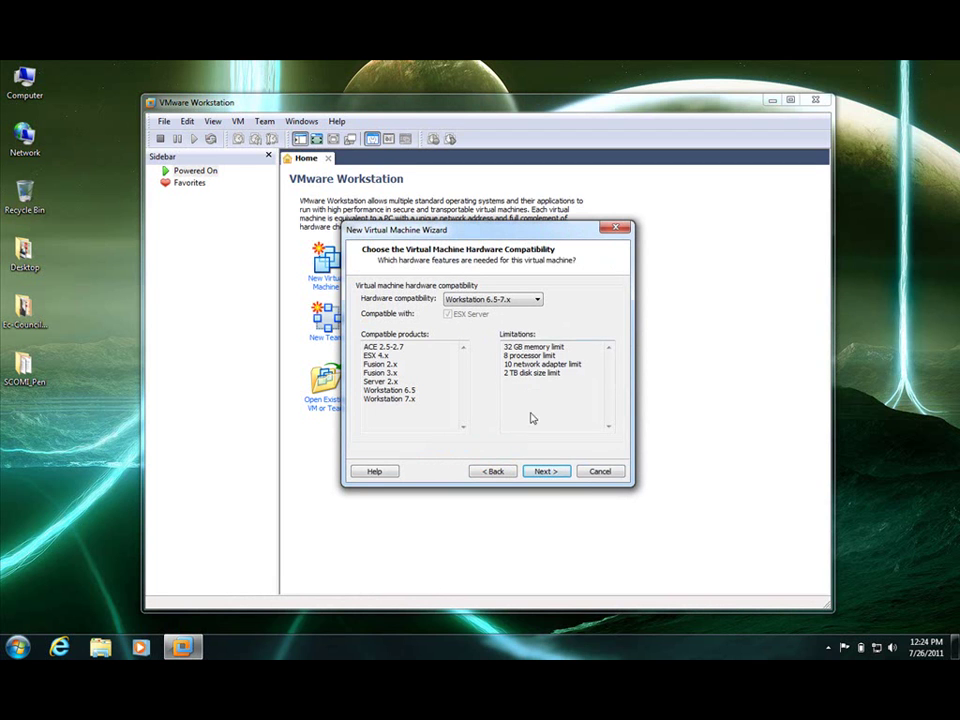
left_click(548, 473)
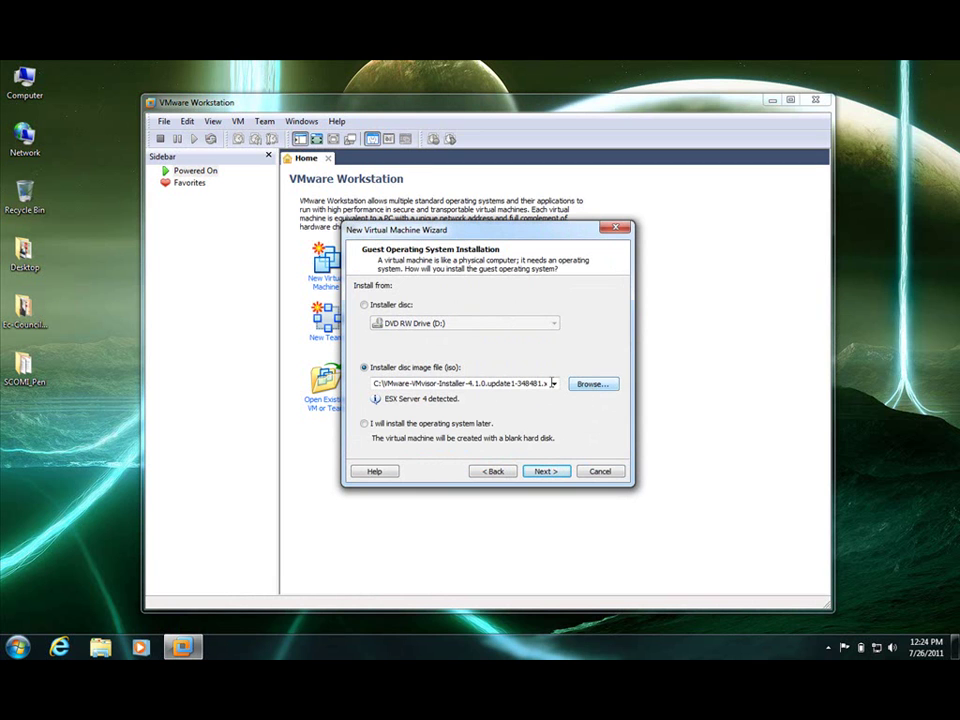
Step: Use the VMware-VMvisor-Installer-4.1.0.update1-348481 disc image on drive C as the guest operating system's installation source
double_click(521, 383)
left_click_drag(545, 384, 420, 393)
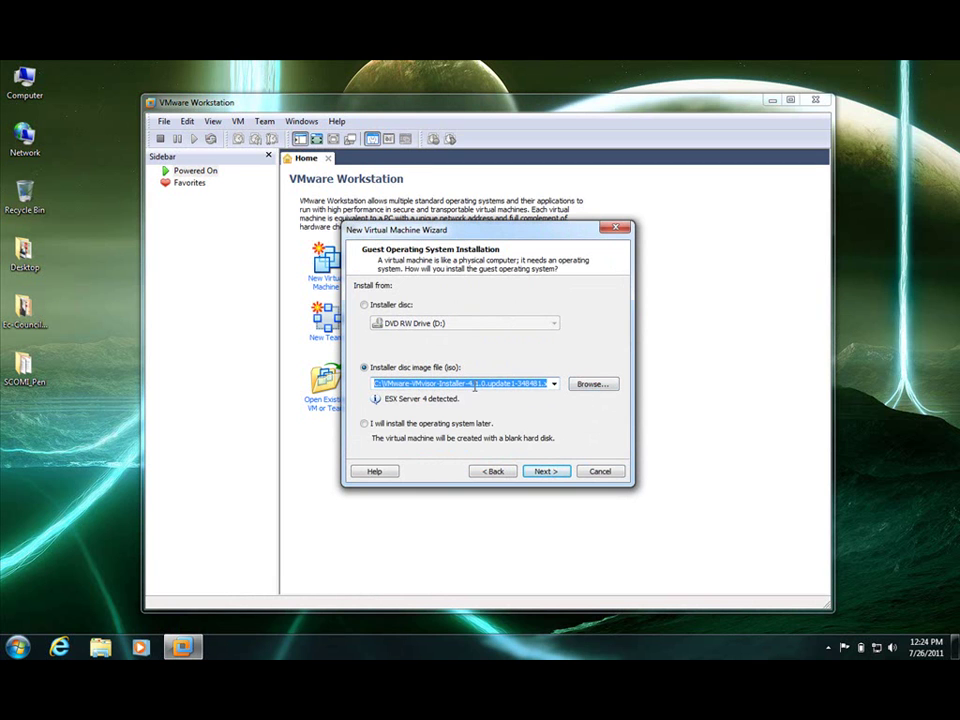
left_click(546, 471)
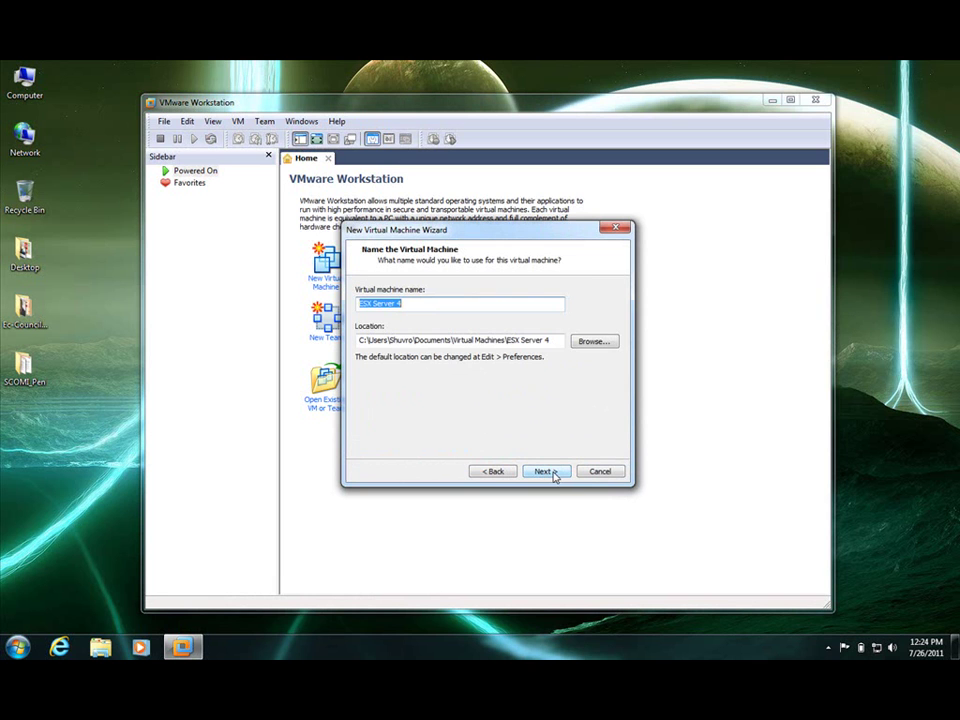
Step: Name the virtual machine "ESXi Server 4" and accept its location
left_click(461, 304)
type("i")
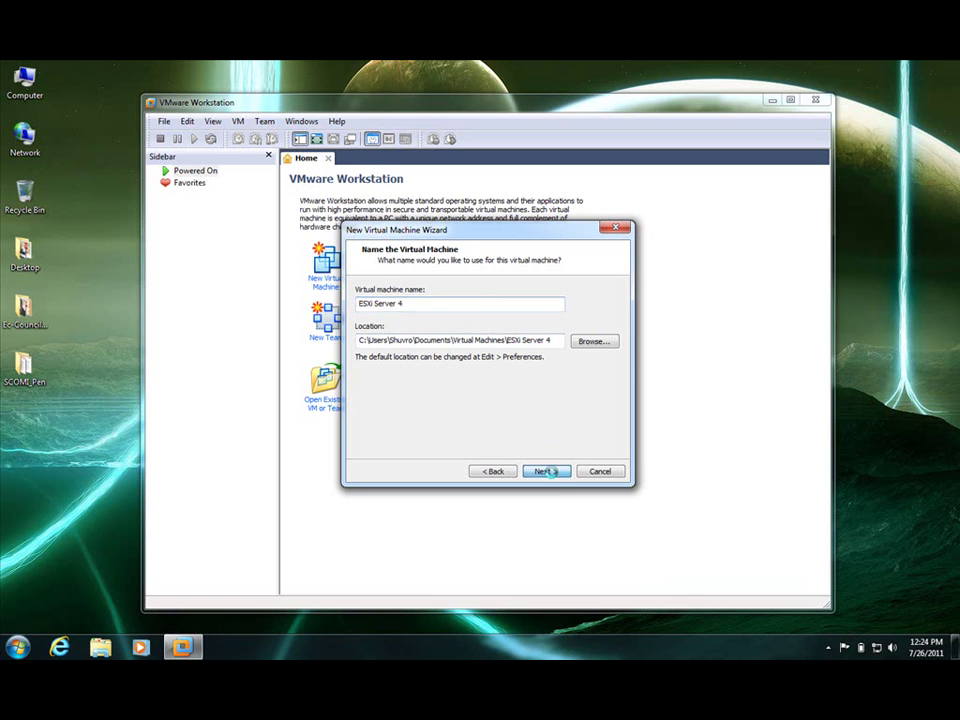
left_click(549, 472)
Step: Assign one single-core processor and 2048 MB of memory to the virtual machine
left_click(545, 299)
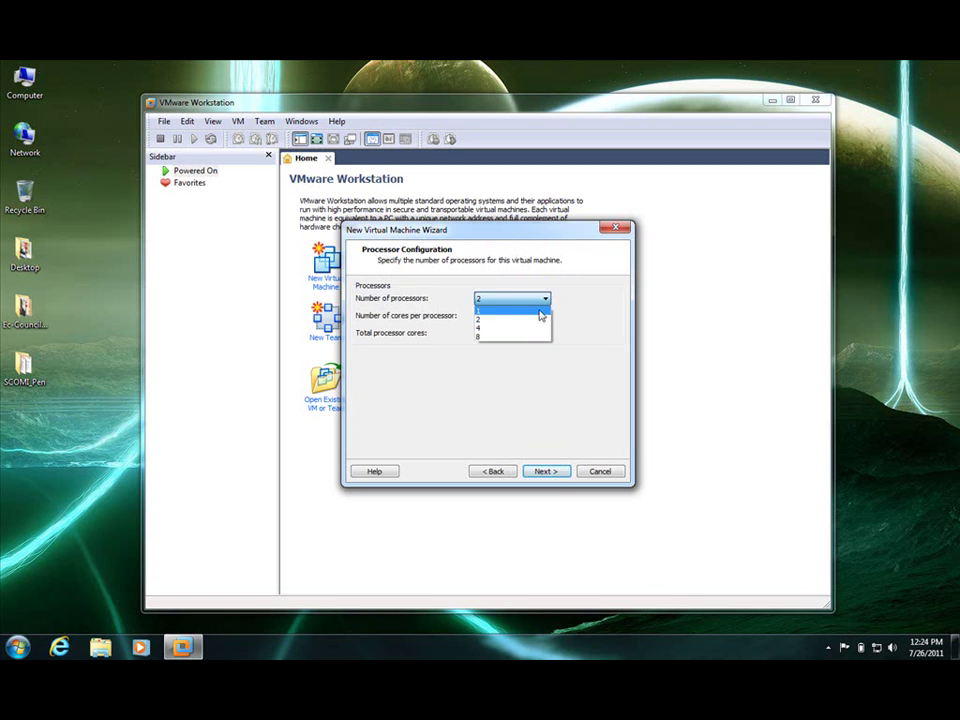
left_click(538, 310)
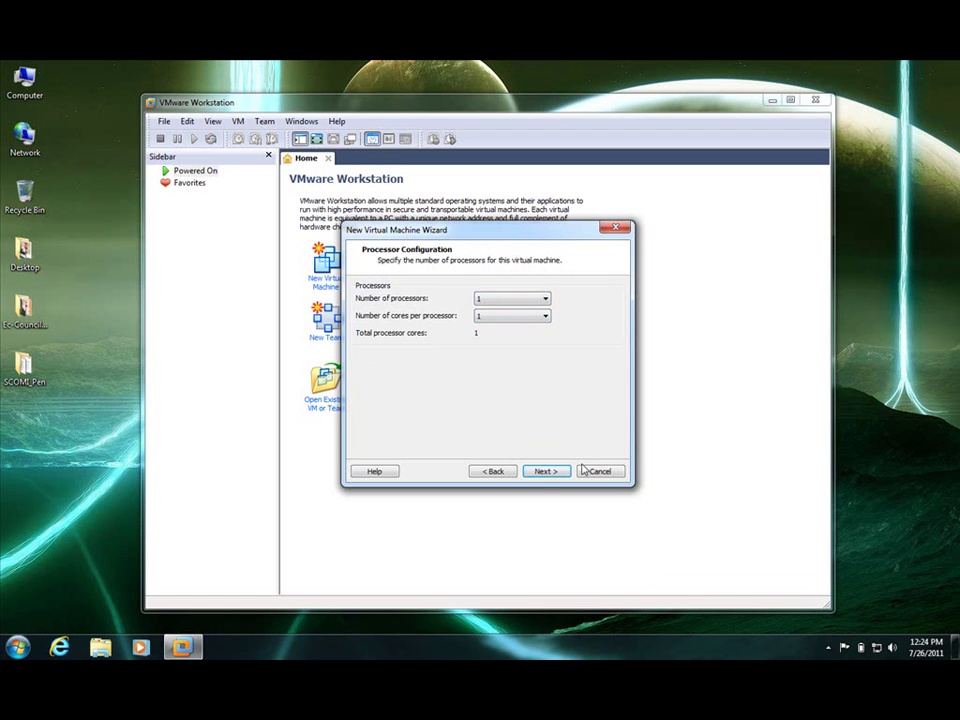
left_click(544, 473)
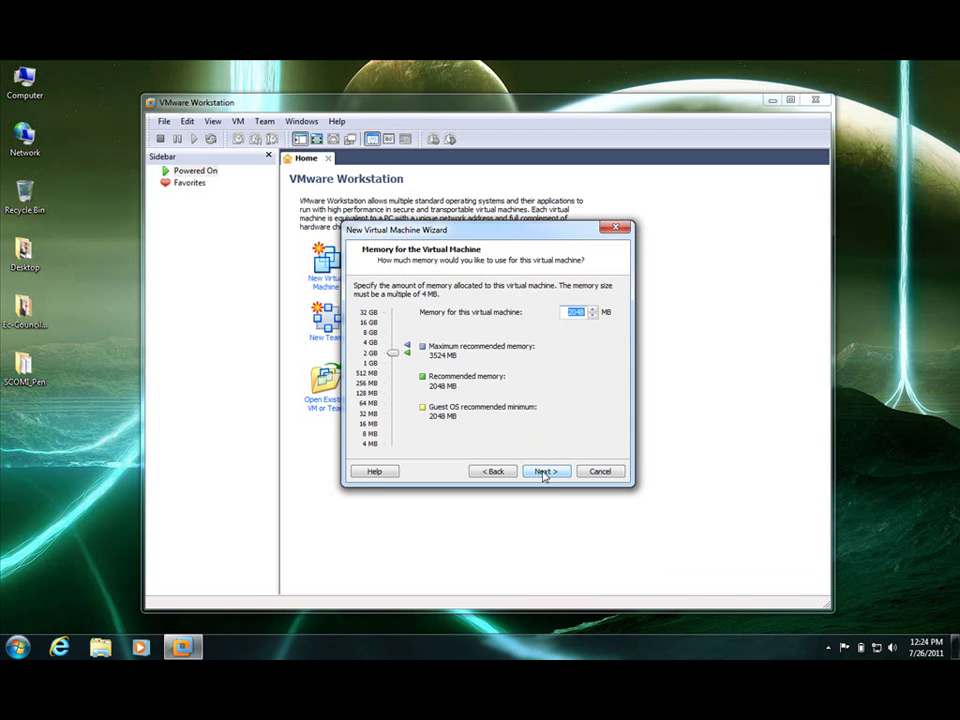
left_click(545, 474)
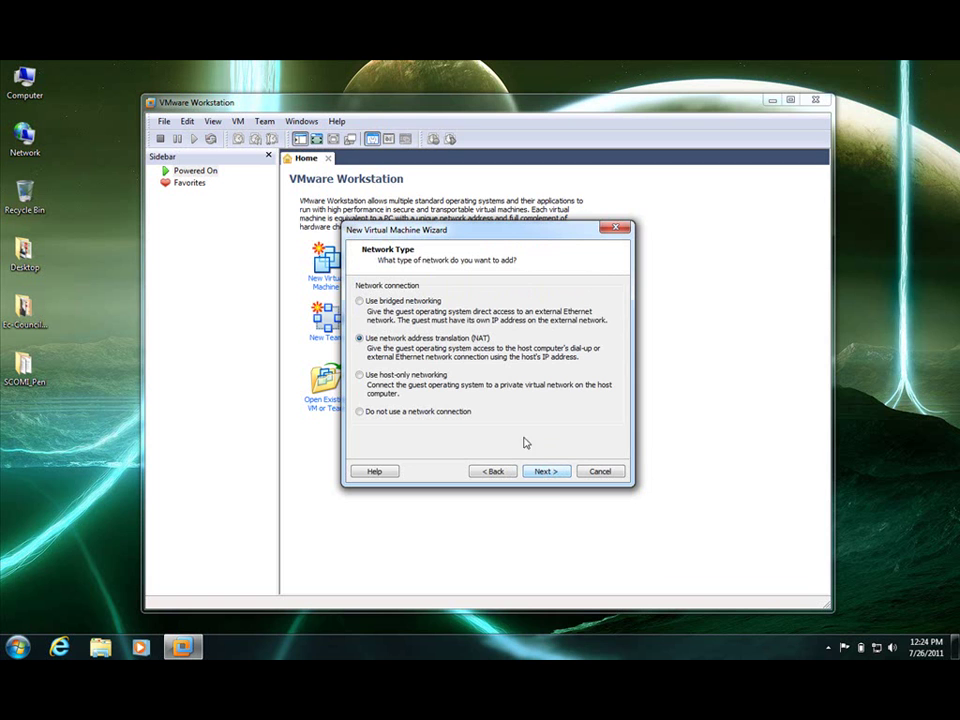
Step: Set the network connection to bridged networking and accept LSI Logic as the SCSI controller type
left_click(400, 301)
left_click(545, 473)
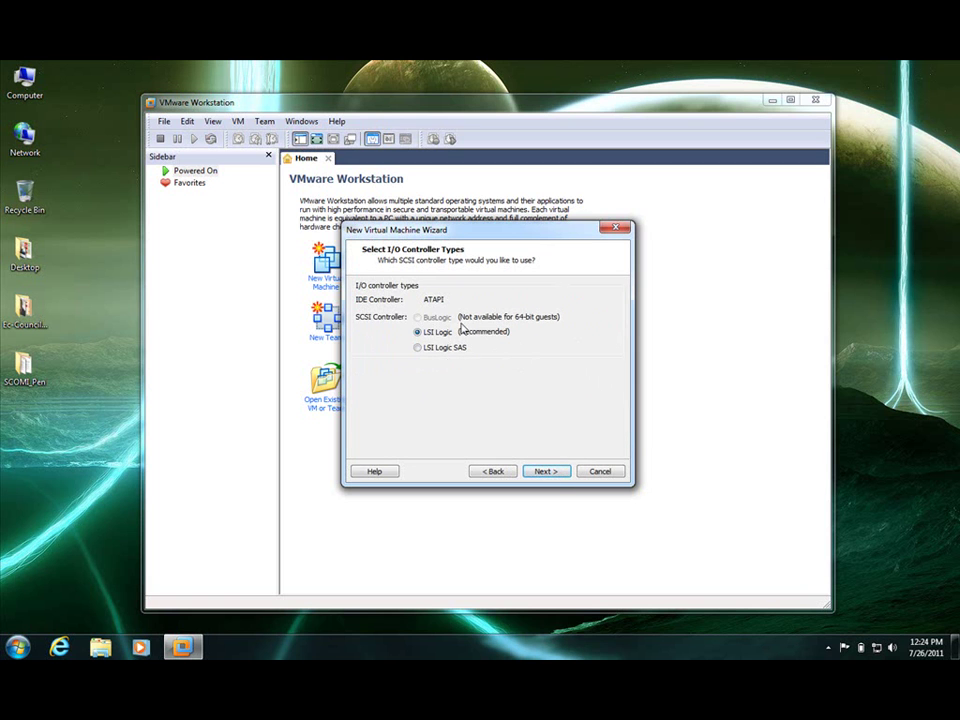
left_click(547, 472)
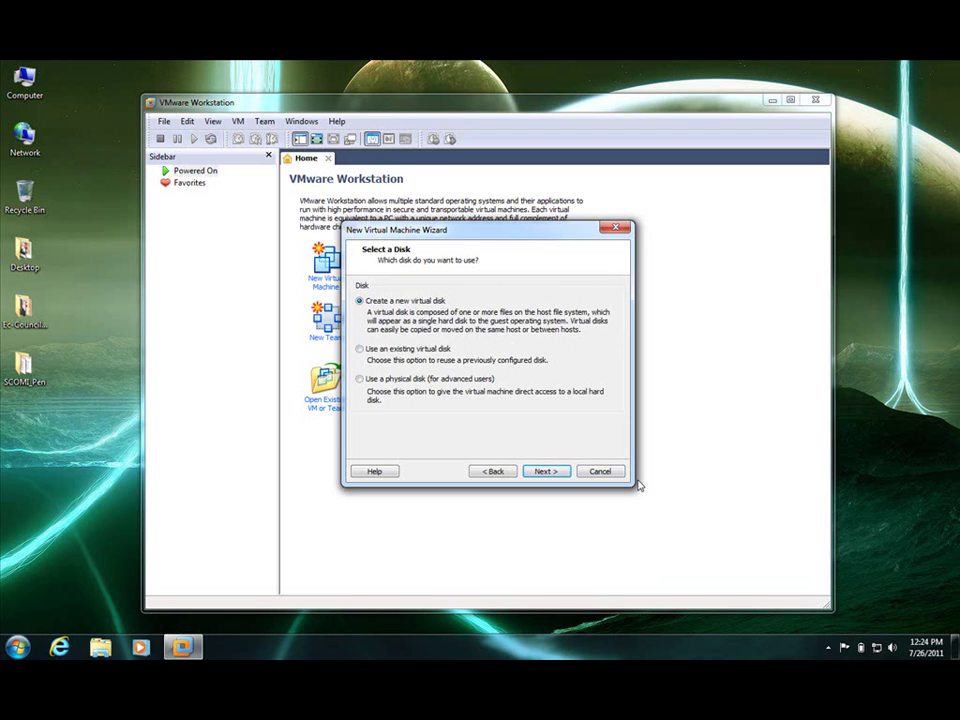
Step: Define a new SCSI virtual disk with a maximum size of 10 GB, stored as a single file
left_click(548, 473)
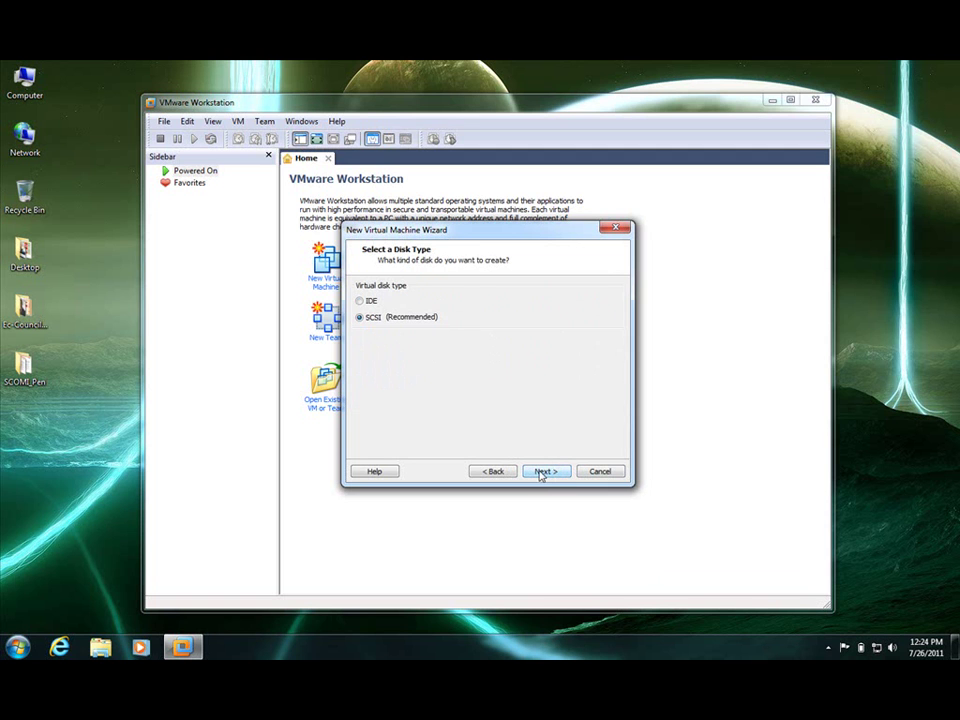
left_click(546, 473)
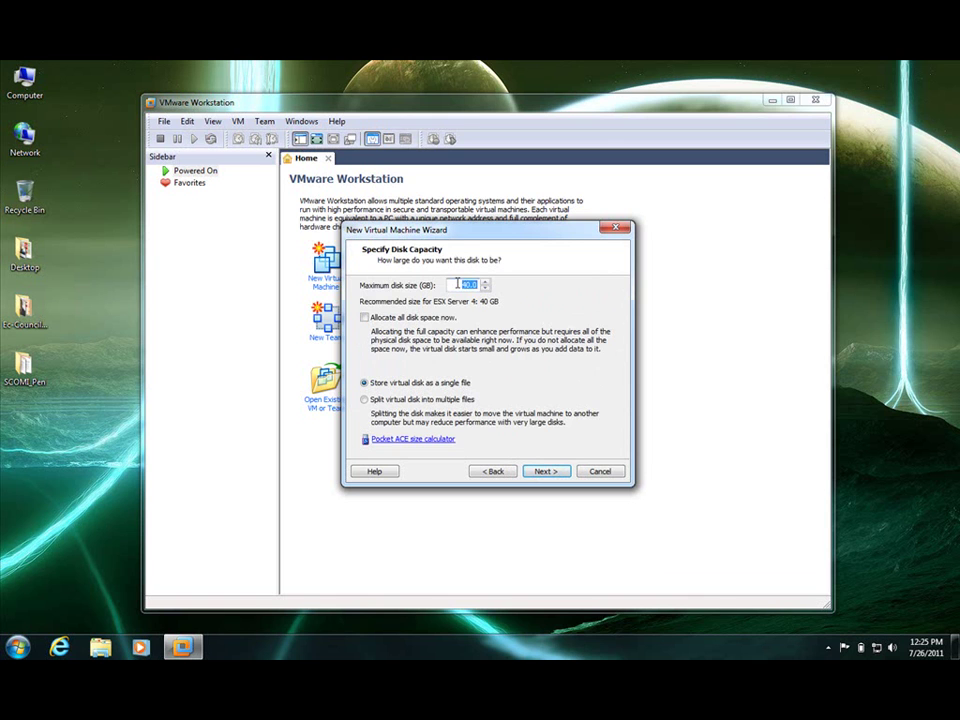
type("10")
left_click(550, 475)
Step: Store the virtual disk file as "ESXi Server 4.vmdk" in the My Documents folder
left_click(598, 331)
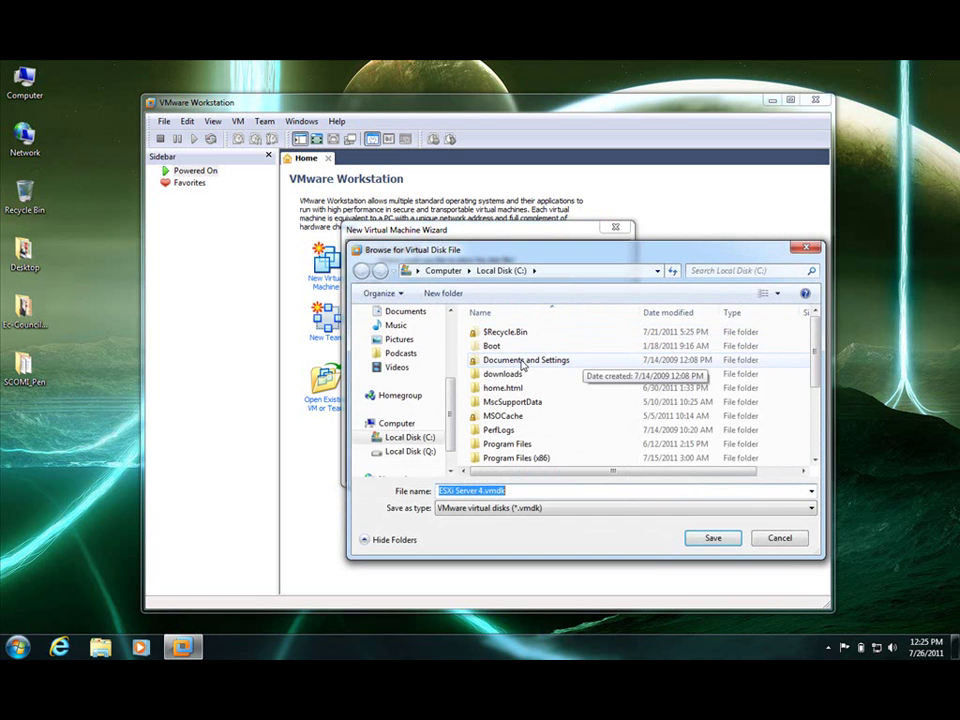
left_click(405, 312)
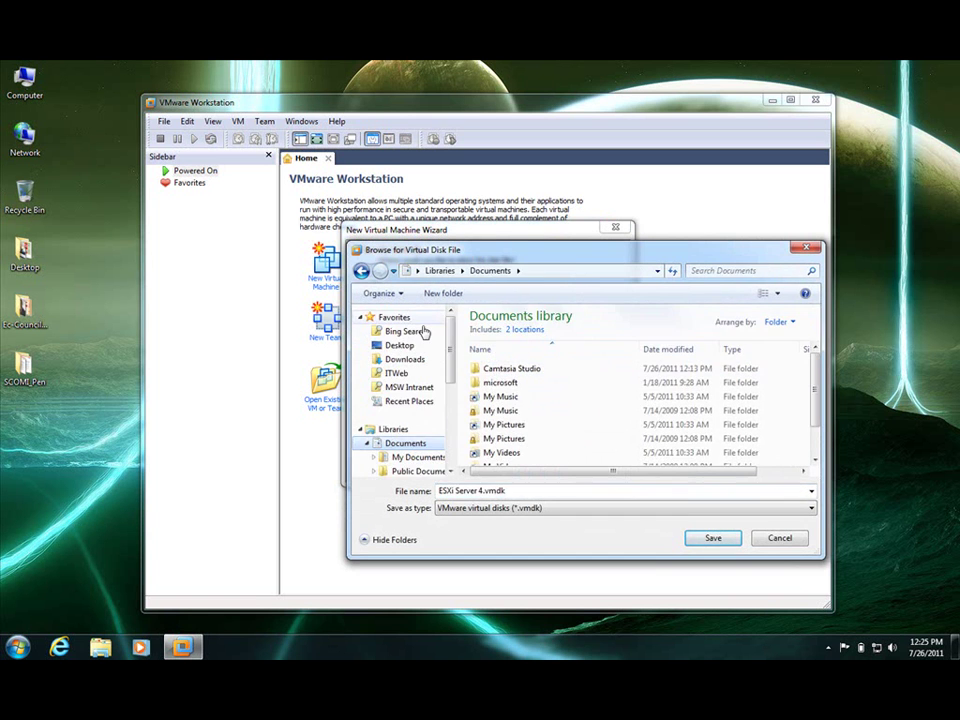
left_click_drag(815, 380, 818, 432)
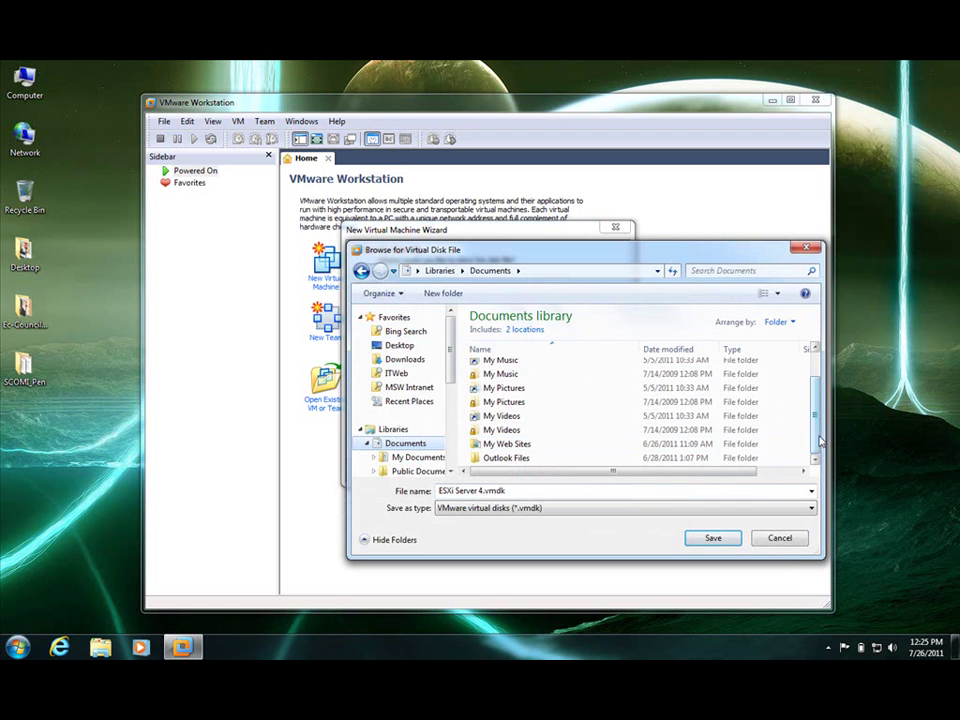
scroll(780, 410, "up", 1)
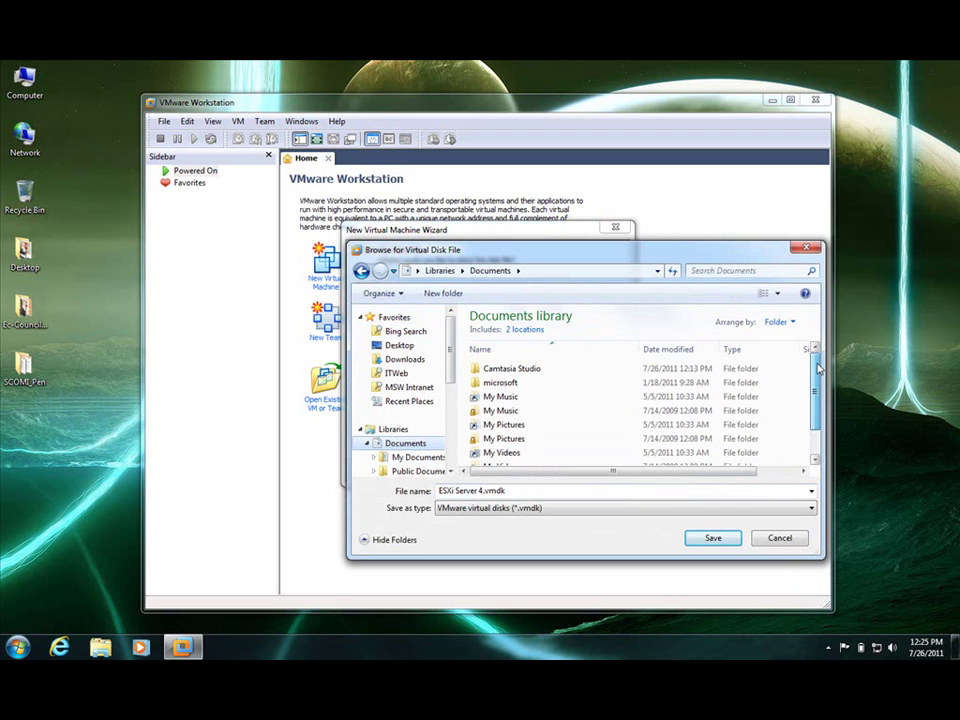
left_click(418, 457)
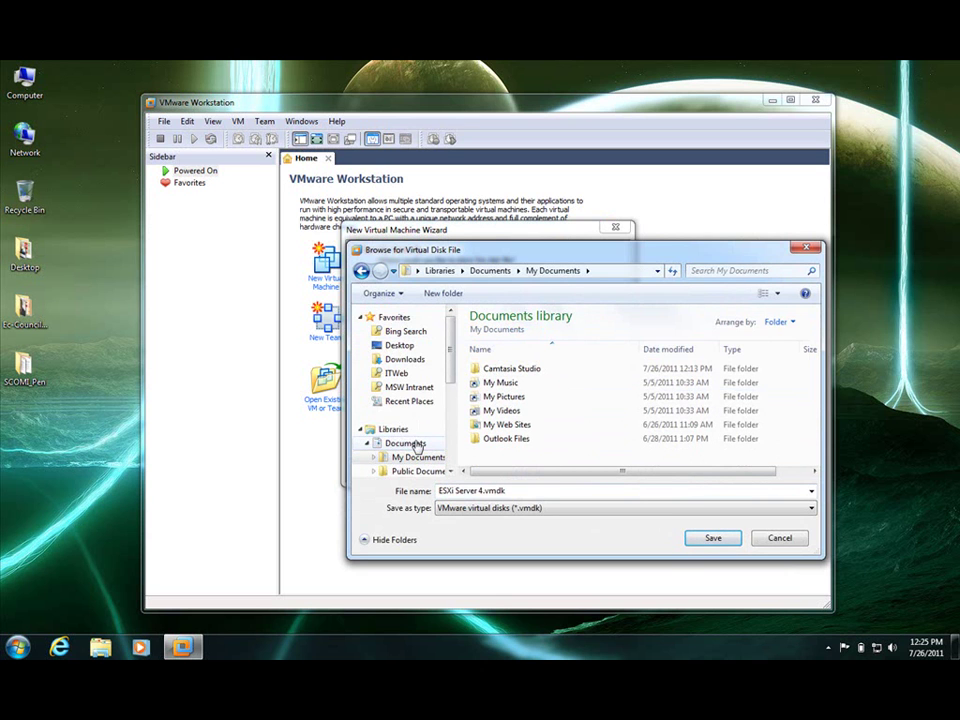
left_click(713, 538)
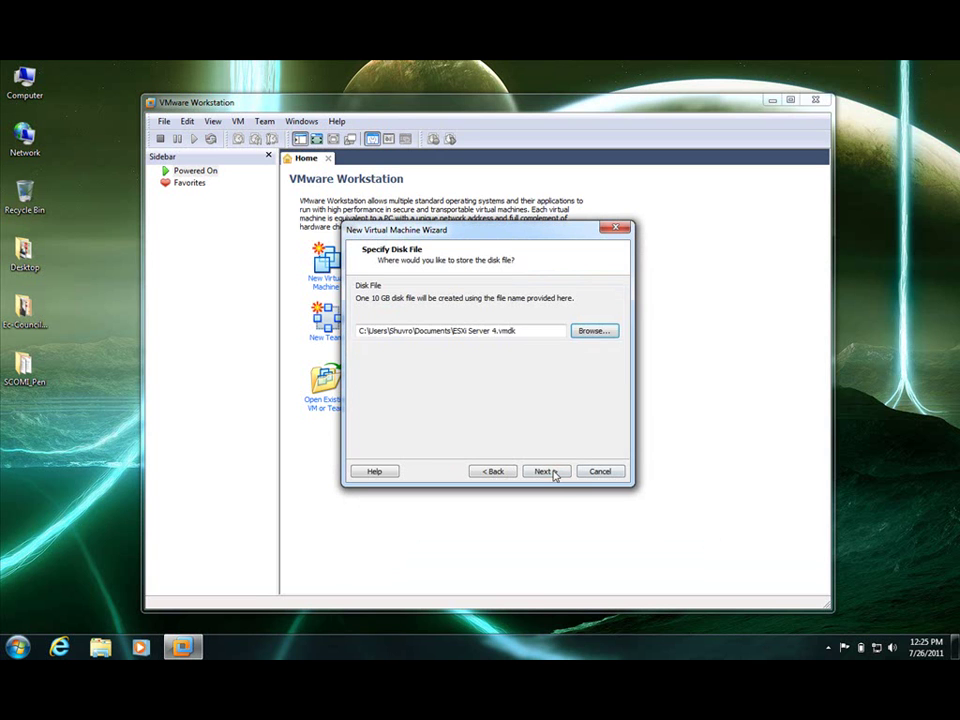
left_click(555, 474)
Step: Finish creating the virtual machine and boot it into the ESXi Installer, dismissing the removable devices hint
left_click(555, 474)
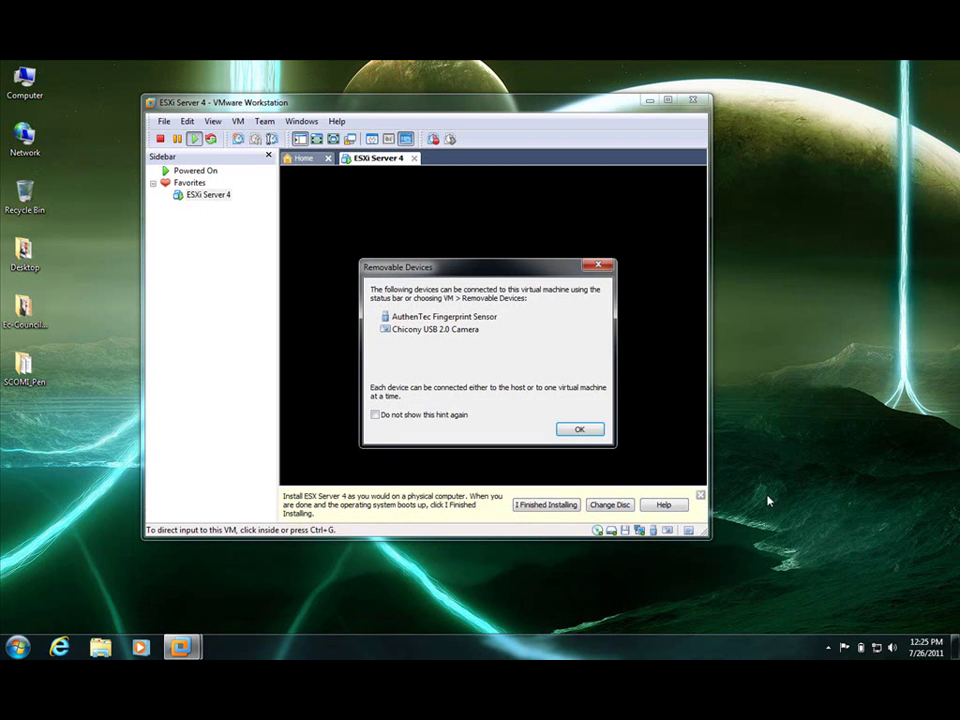
left_click(579, 429)
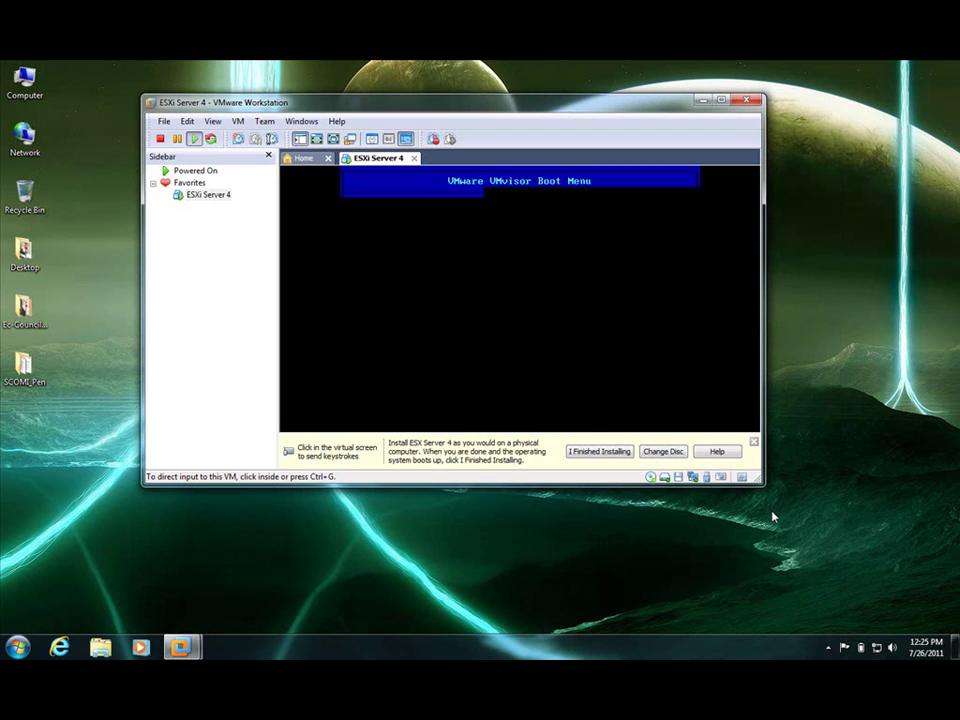
left_click(631, 407)
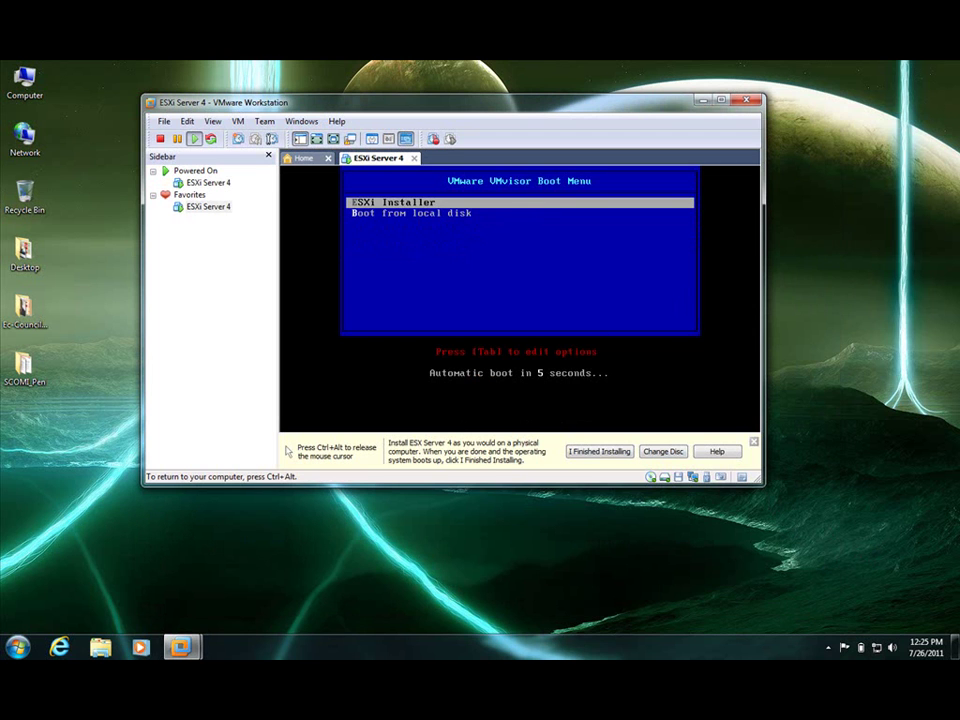
key("Return")
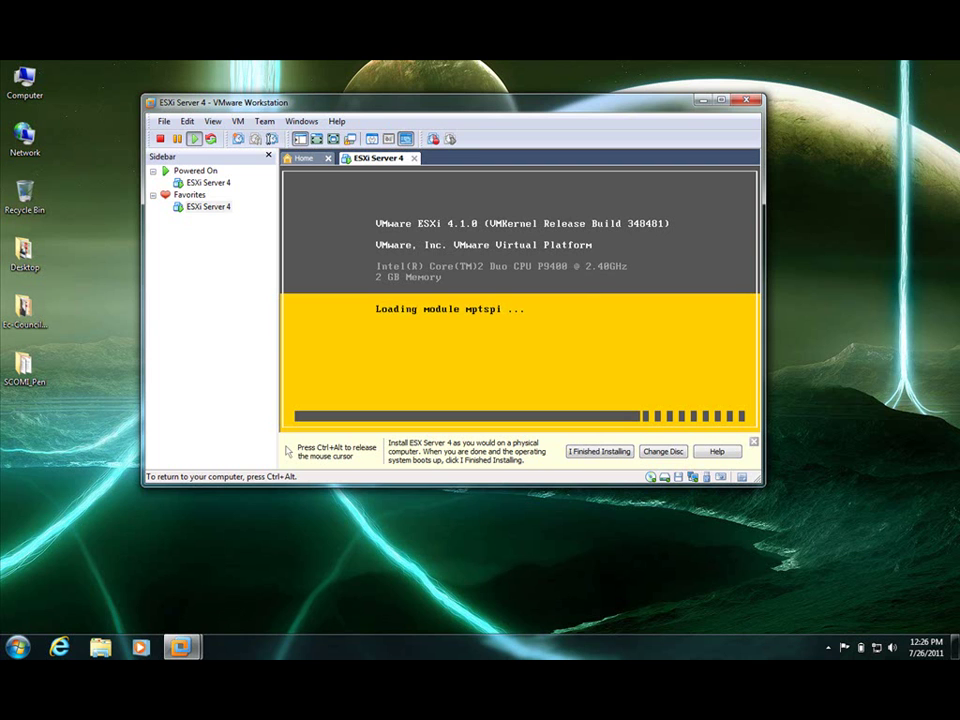
Step: Release the cursor from the virtual machine, then enlarge and reposition the VMware Workstation window to show the whole guest screen
key("ctrl+alt")
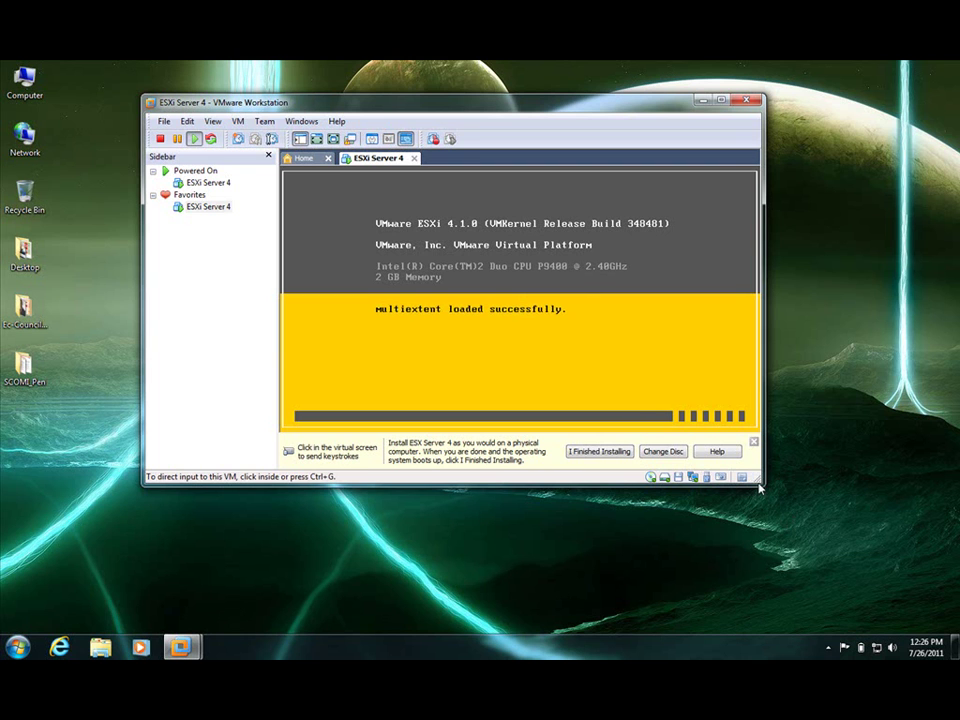
left_click_drag(763, 484, 890, 612)
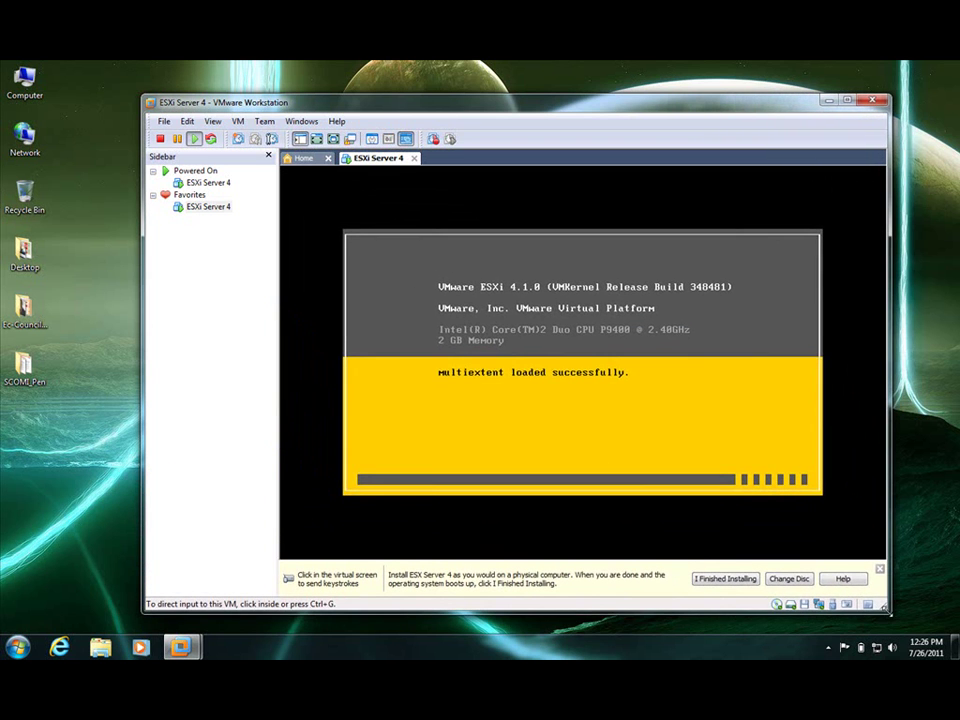
left_click_drag(480, 103, 423, 83)
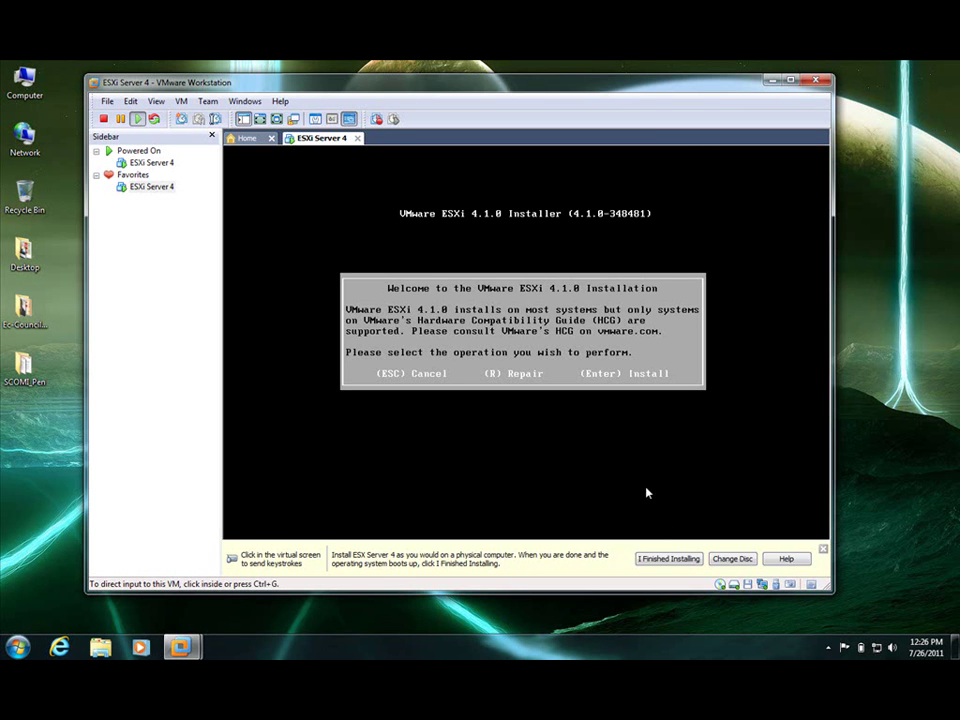
Step: Install ESXi 4.1.0 on the local 10 GB VMware virtual disk, accepting the license agreement
left_click(645, 493)
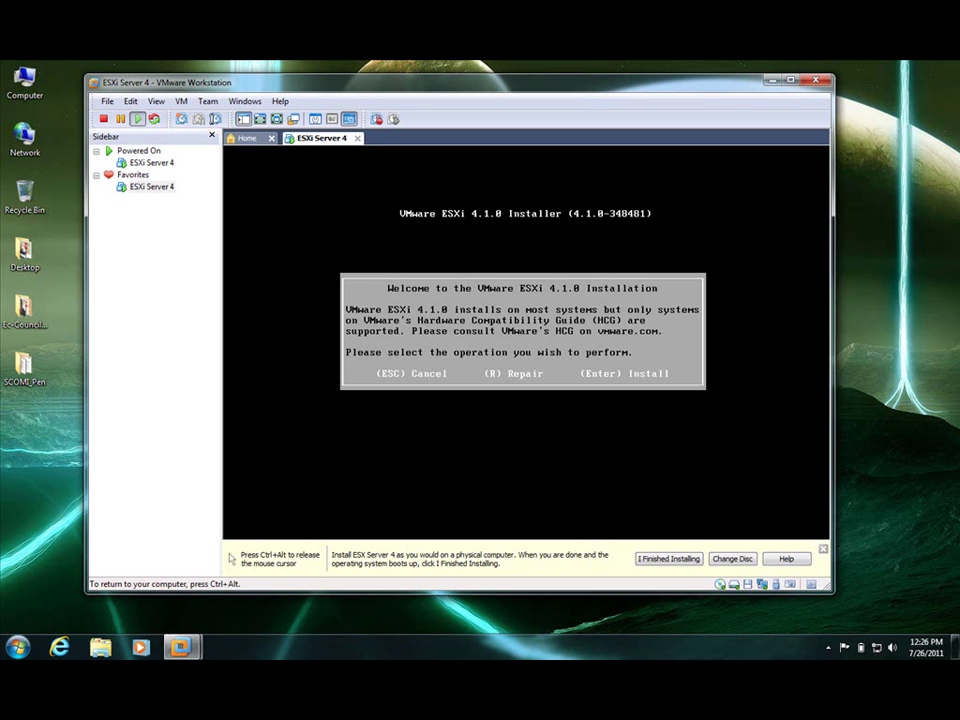
key("Return")
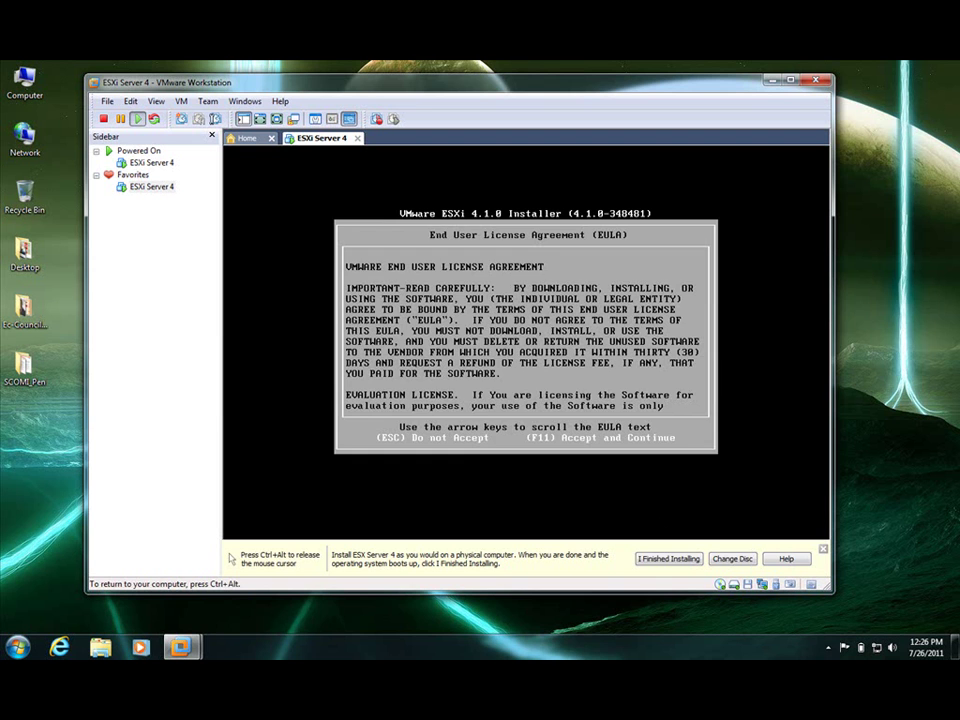
key("F11")
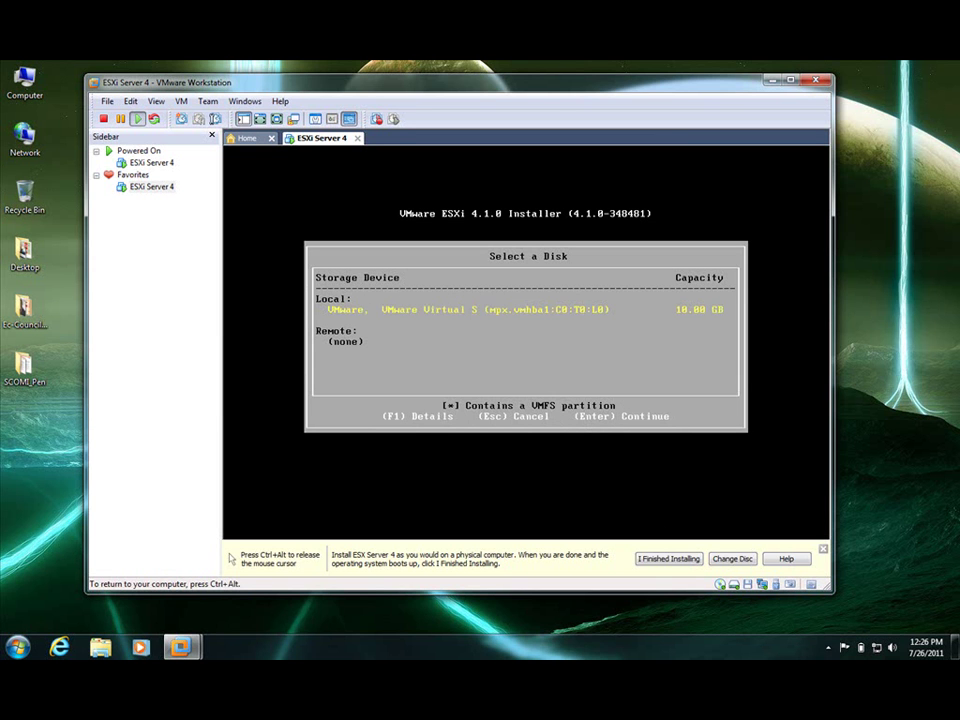
key("Return")
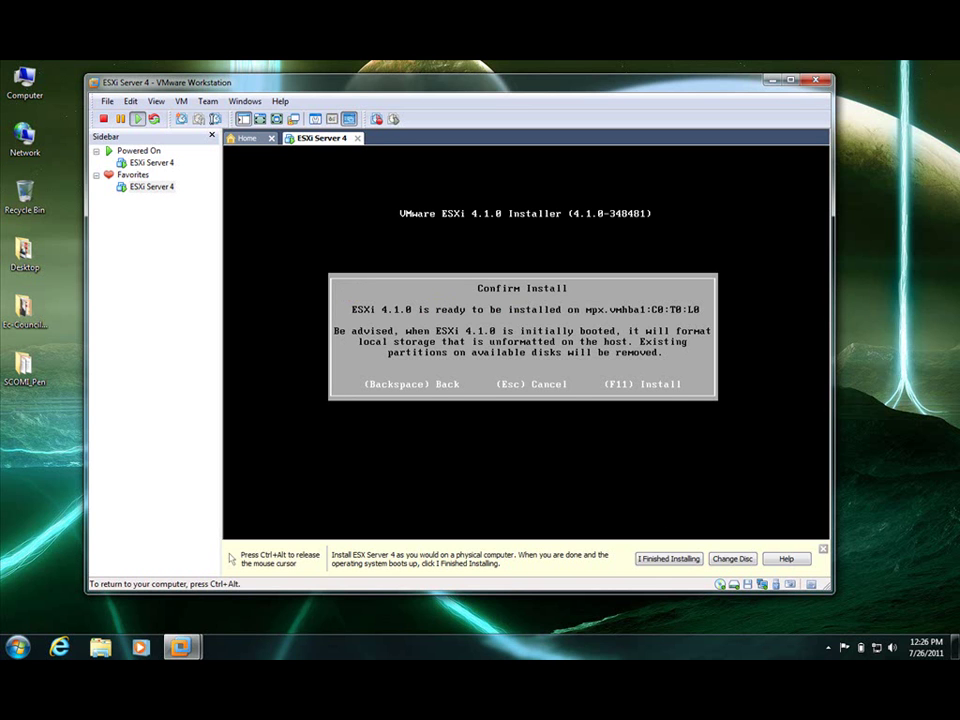
key("F11")
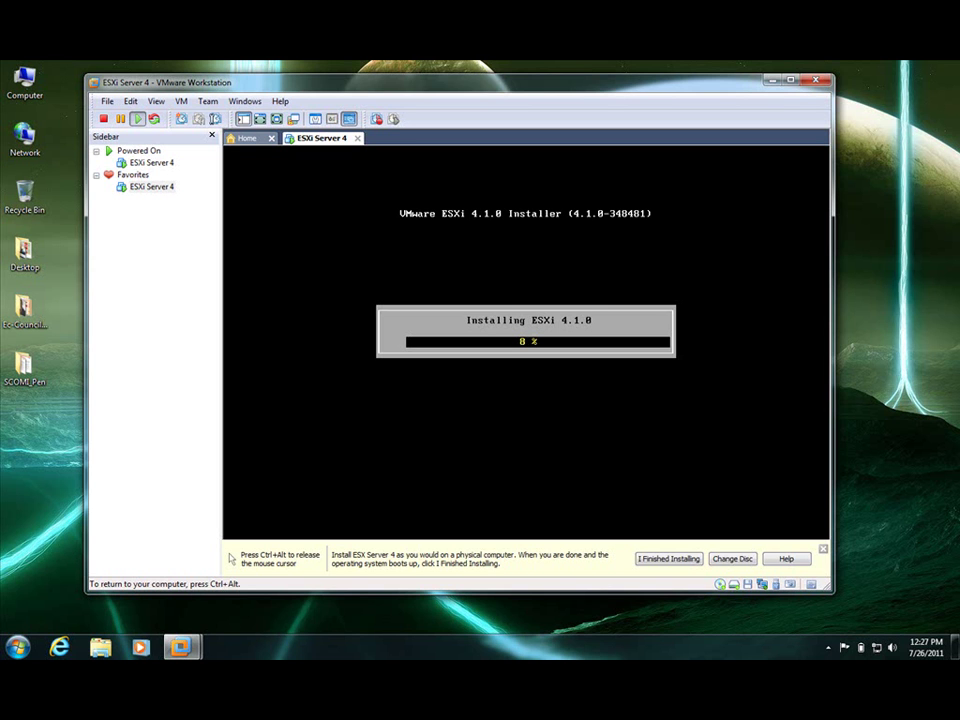
Step: Release the cursor to the host and examine the Local Area Connection details in Windows for DHCP status and IPv4 address
key("ctrl+alt")
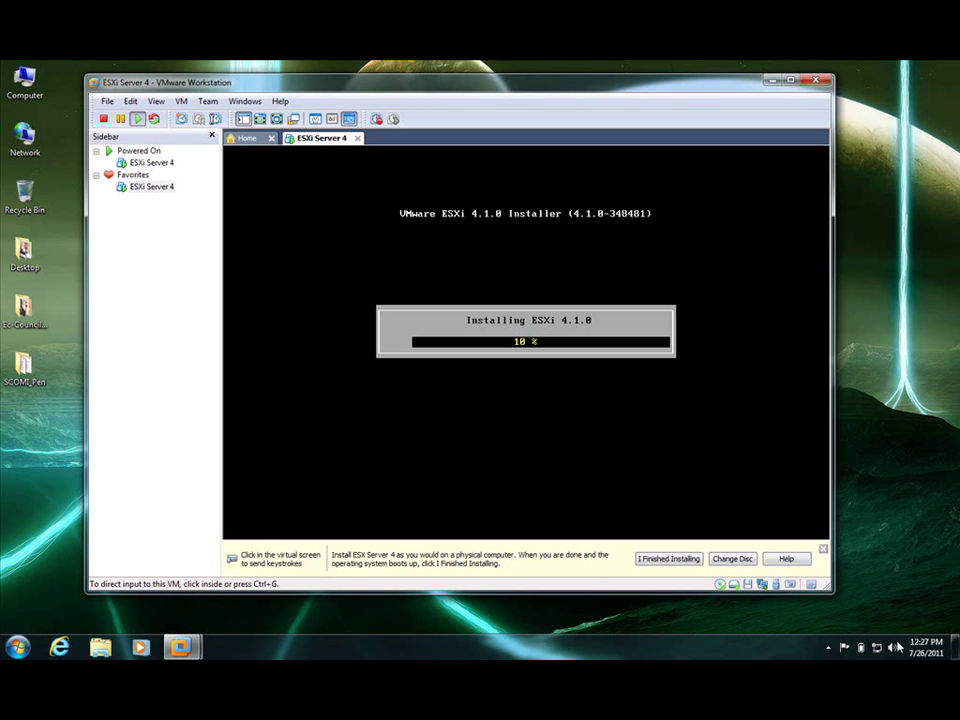
left_click(877, 649)
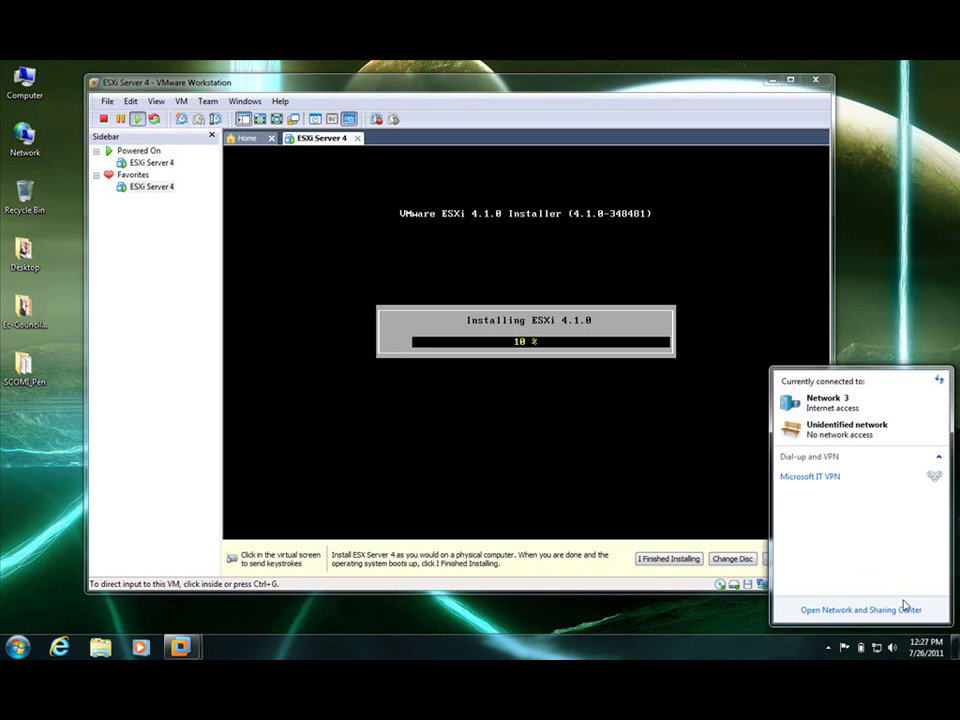
left_click(889, 609)
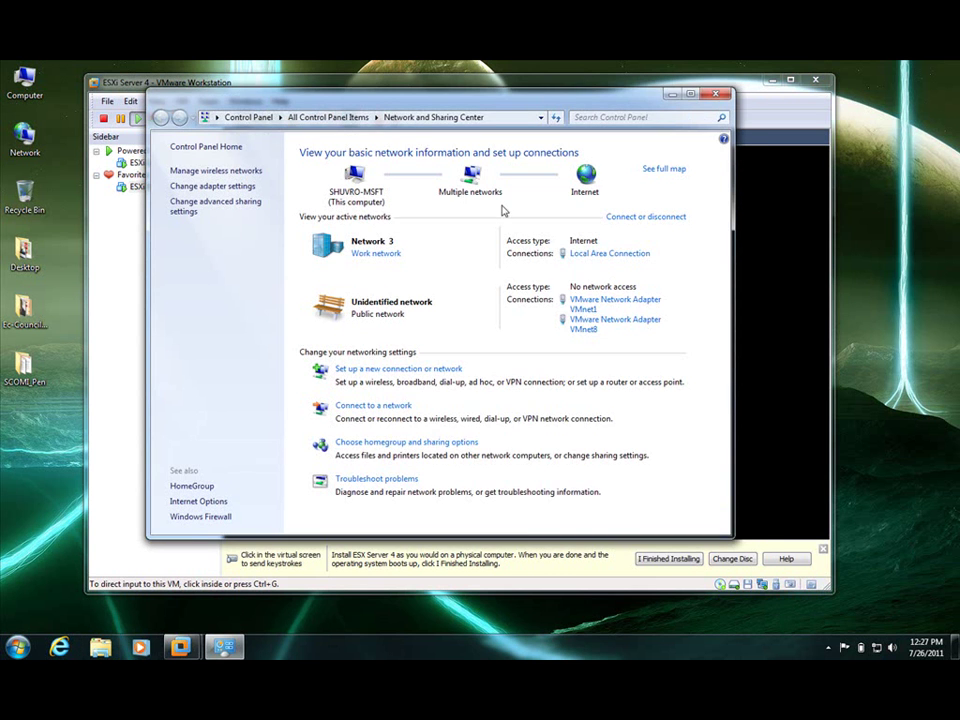
left_click(603, 256)
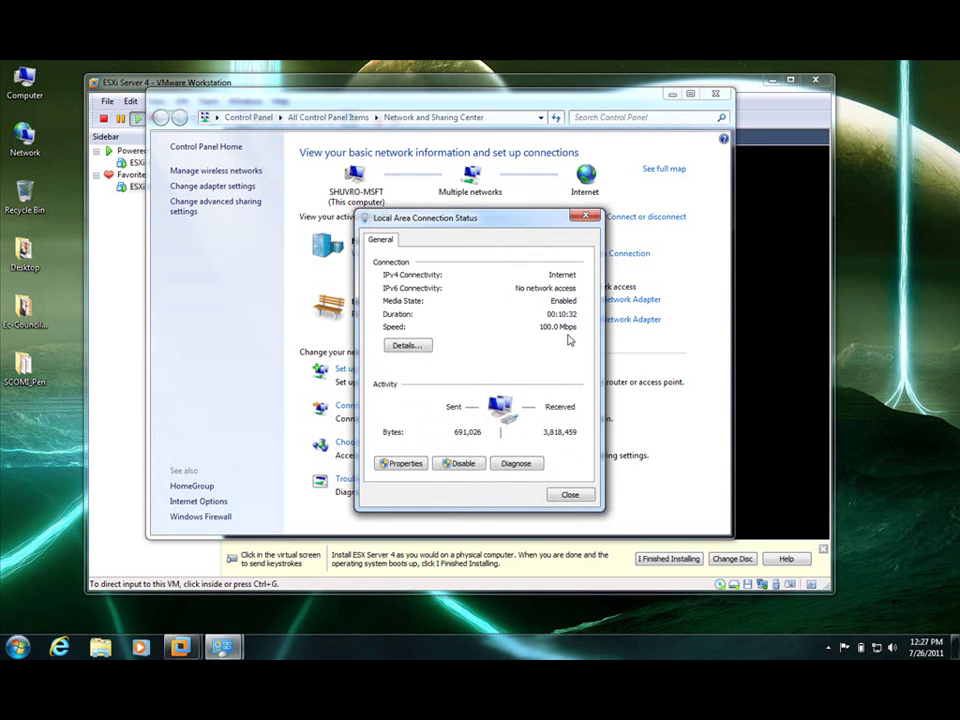
left_click(401, 347)
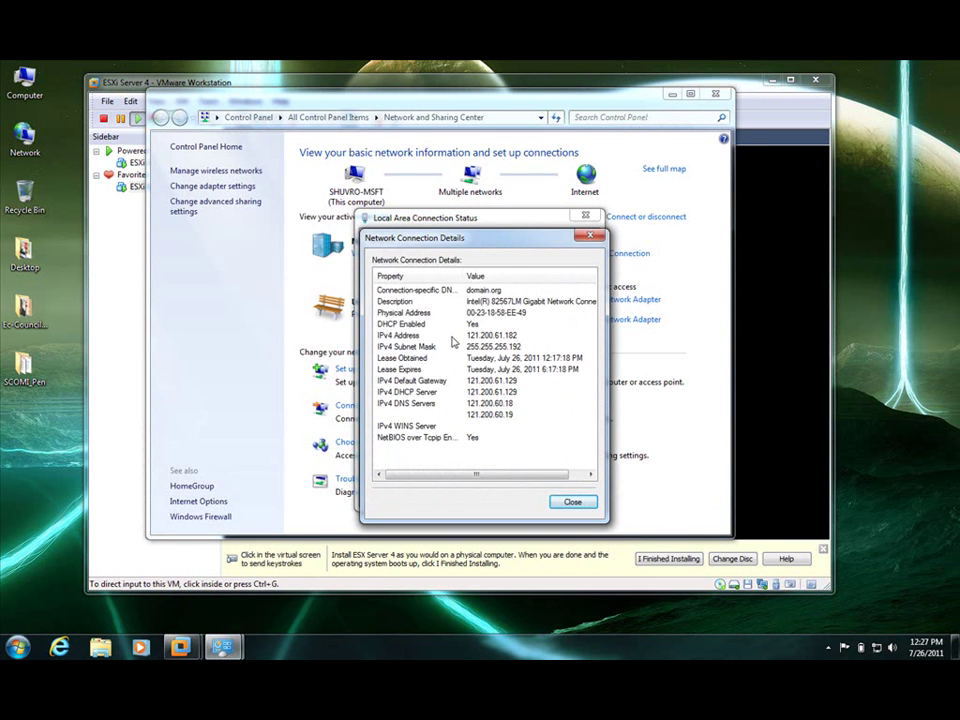
left_click(409, 324)
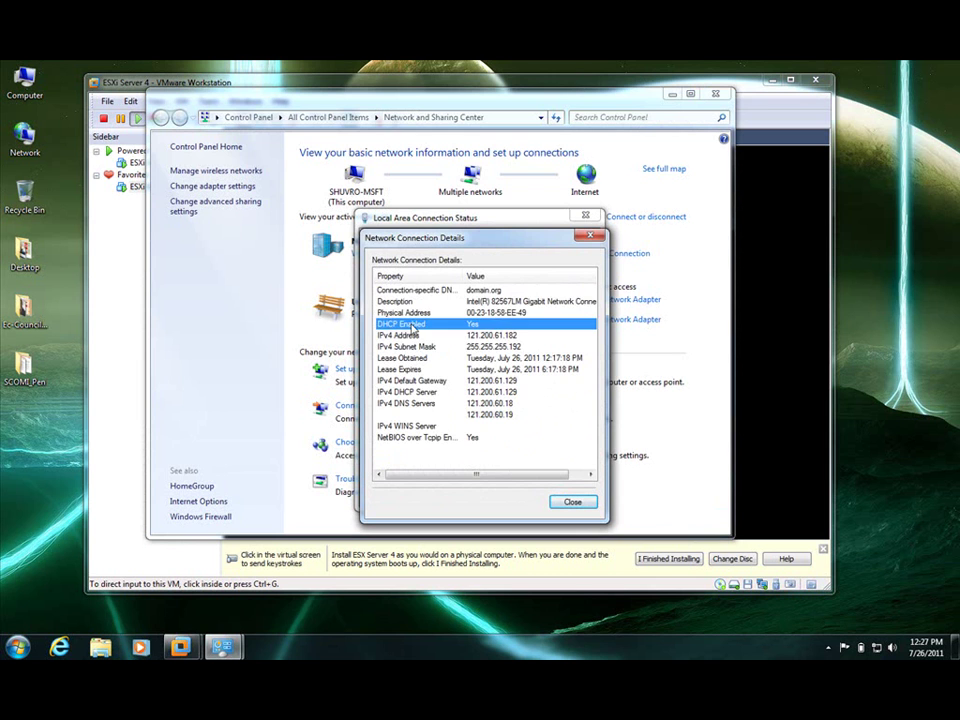
left_click(516, 337)
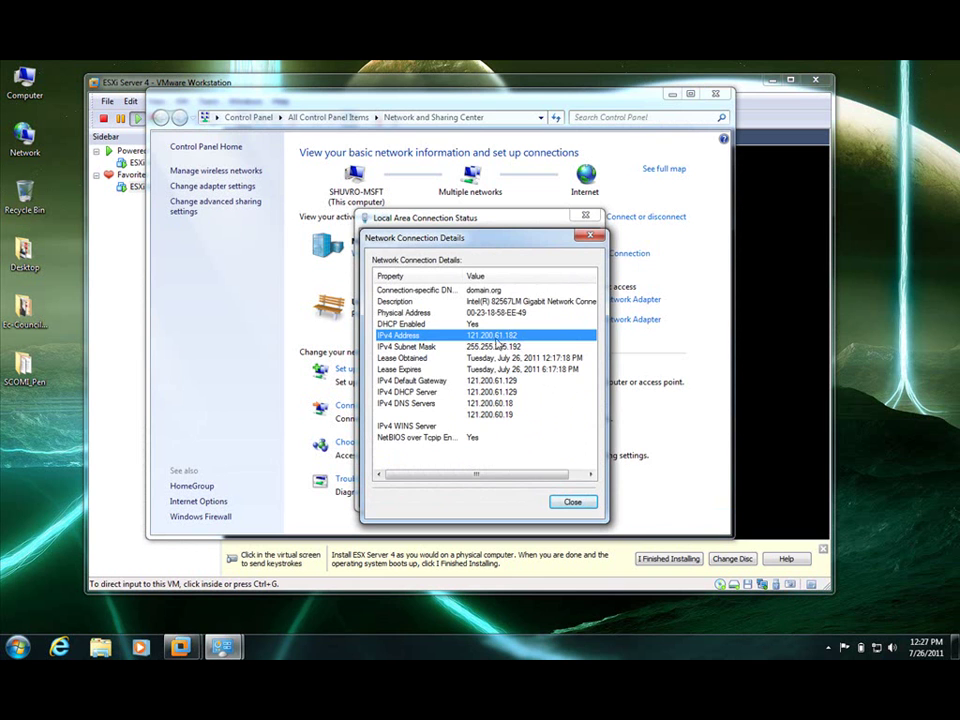
left_click(573, 504)
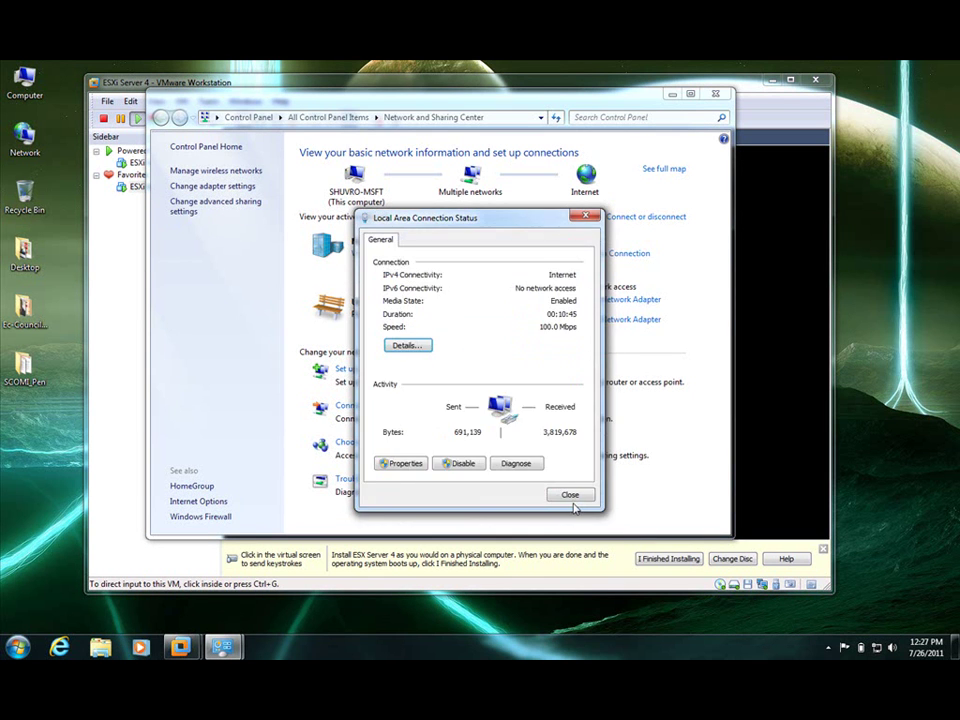
left_click(571, 495)
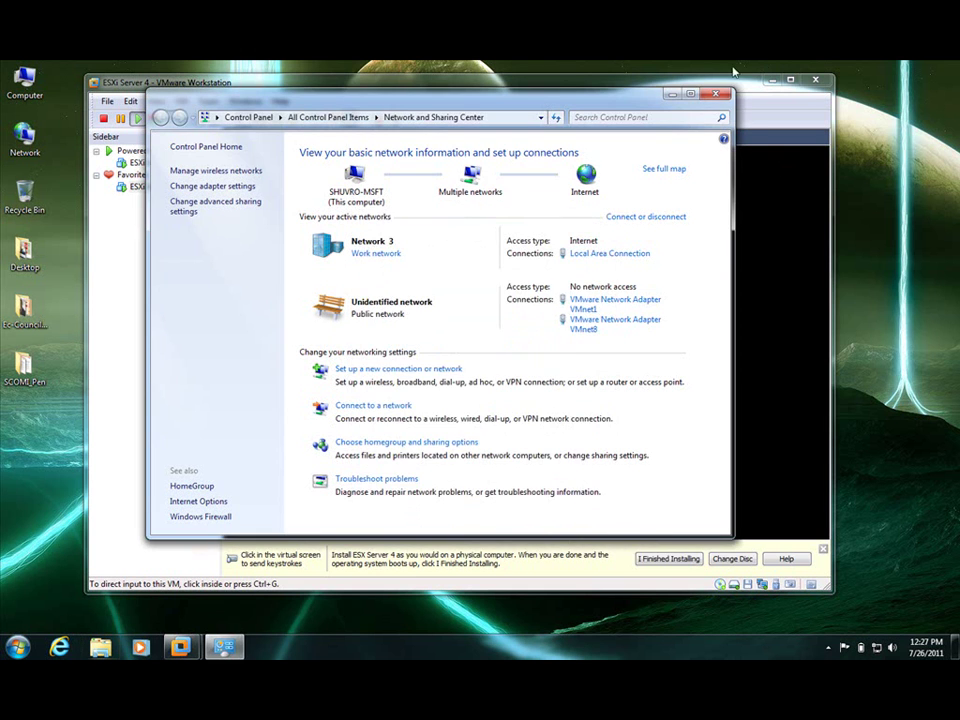
left_click(717, 94)
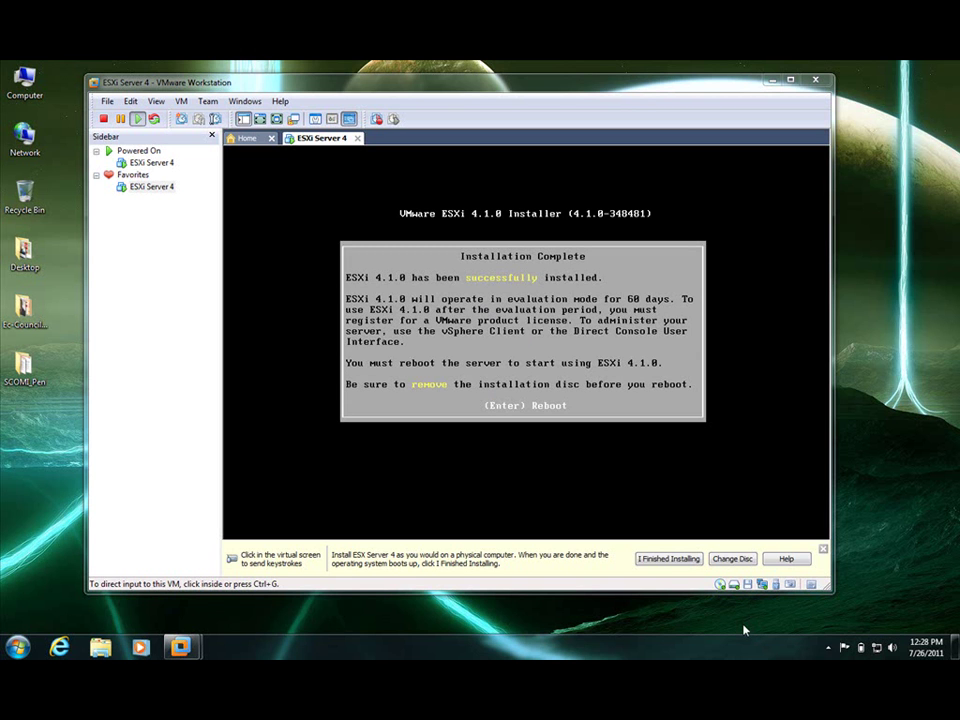
Step: Reboot the server into the installed ESXi and dismiss the Windows color scheme prompt, keeping the current scheme without showing the message again
key("ctrl+g")
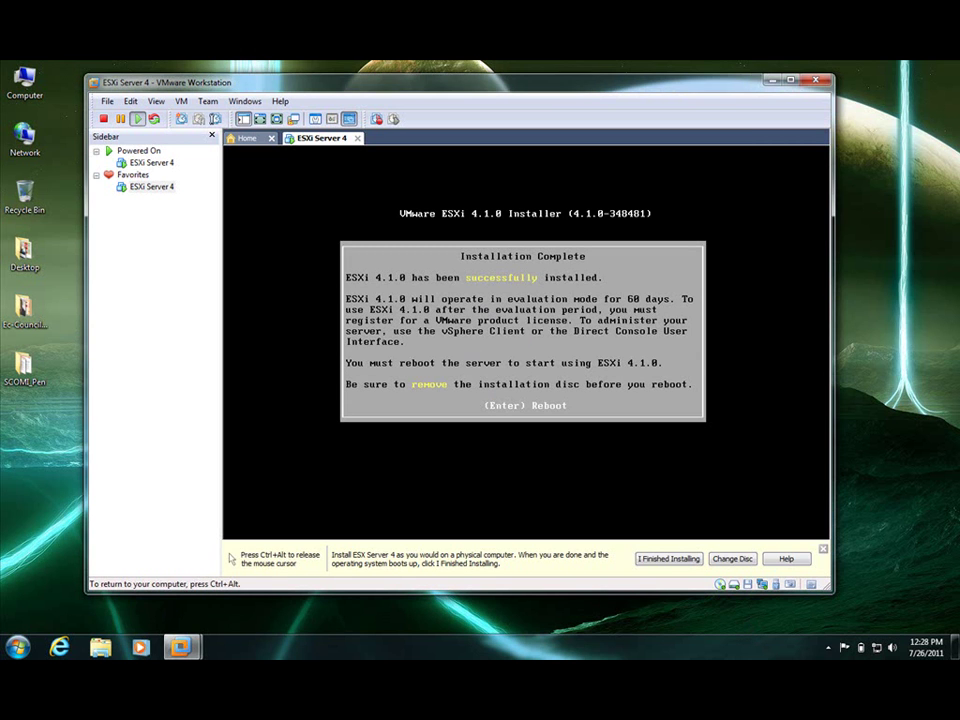
key("Return")
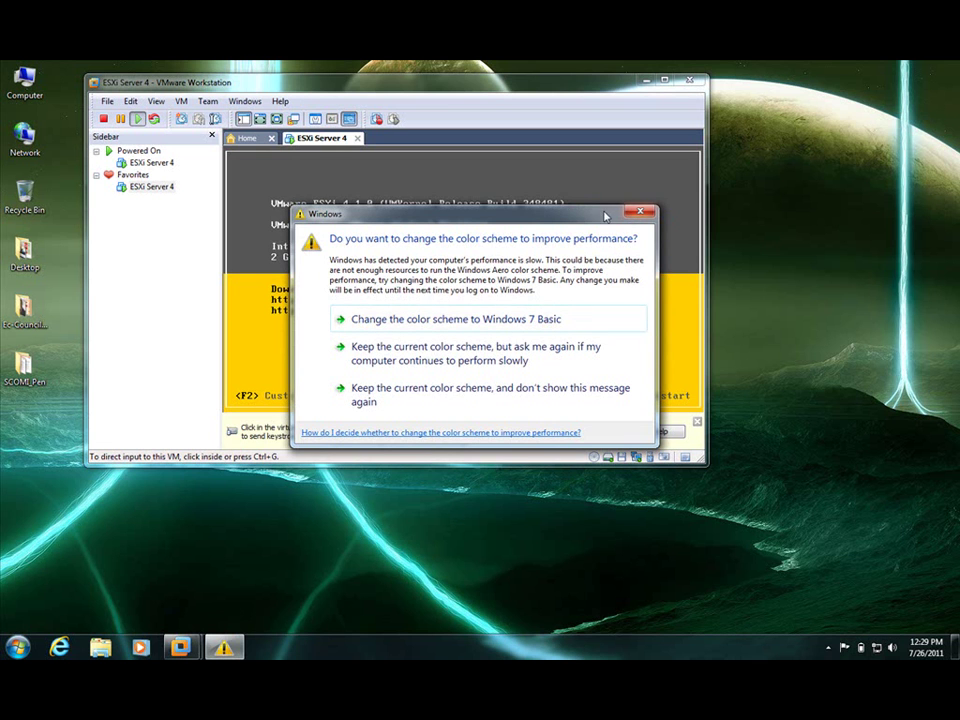
left_click_drag(588, 216, 594, 233)
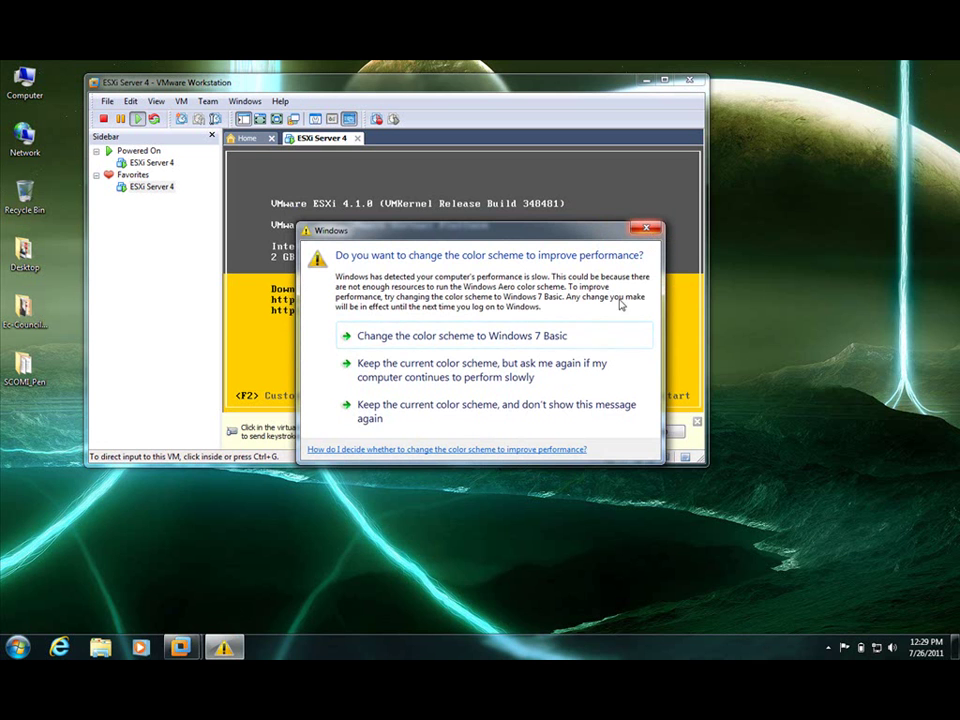
left_click(493, 418)
Step: Log in to the ESXi System Customization screen as root with a blank password
left_click(313, 253)
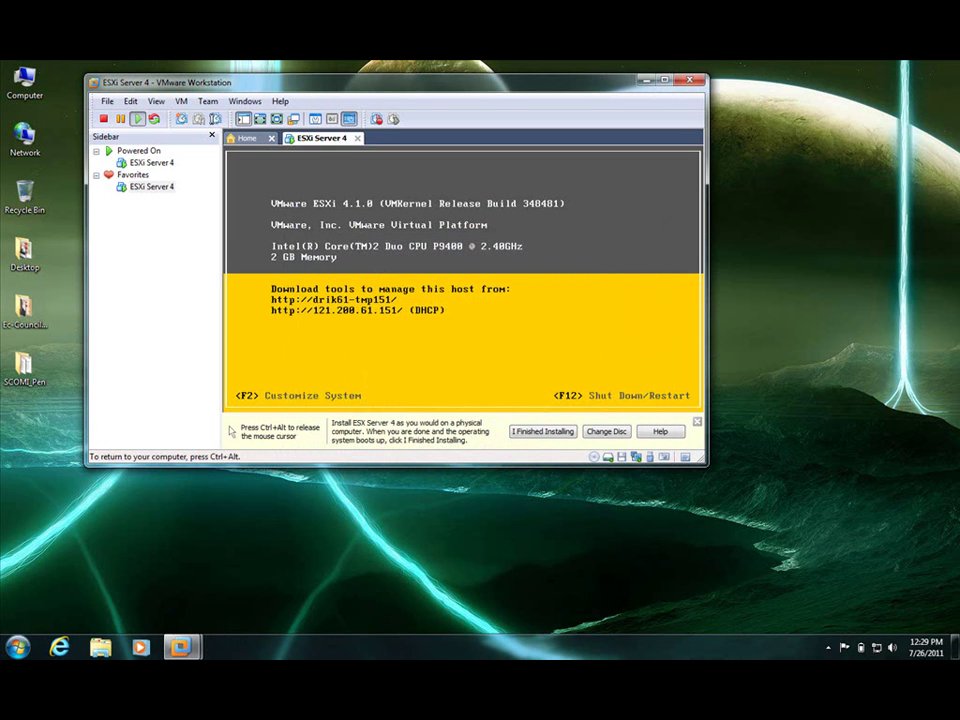
key("F2")
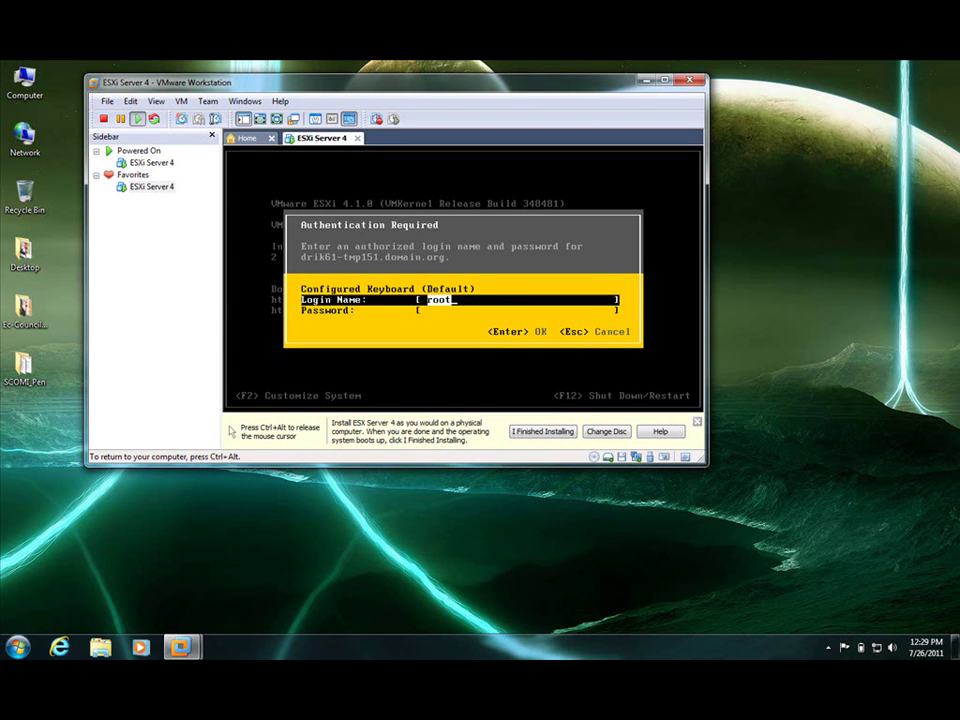
key("Tab")
key("Escape")
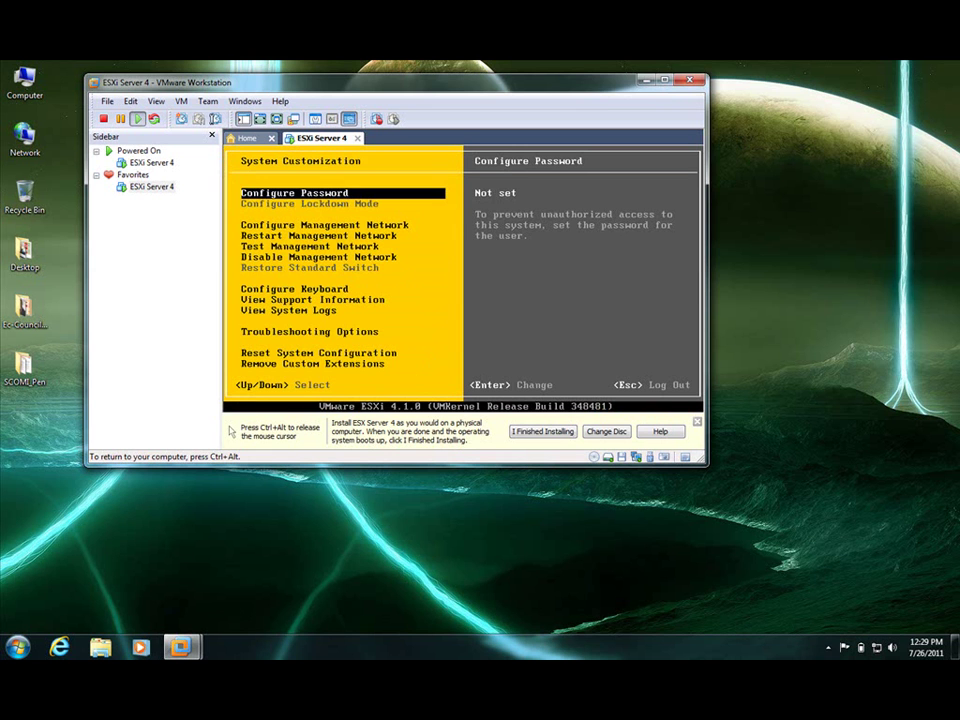
Step: Configure the ESXi root password by entering and confirming the new password
key("Return")
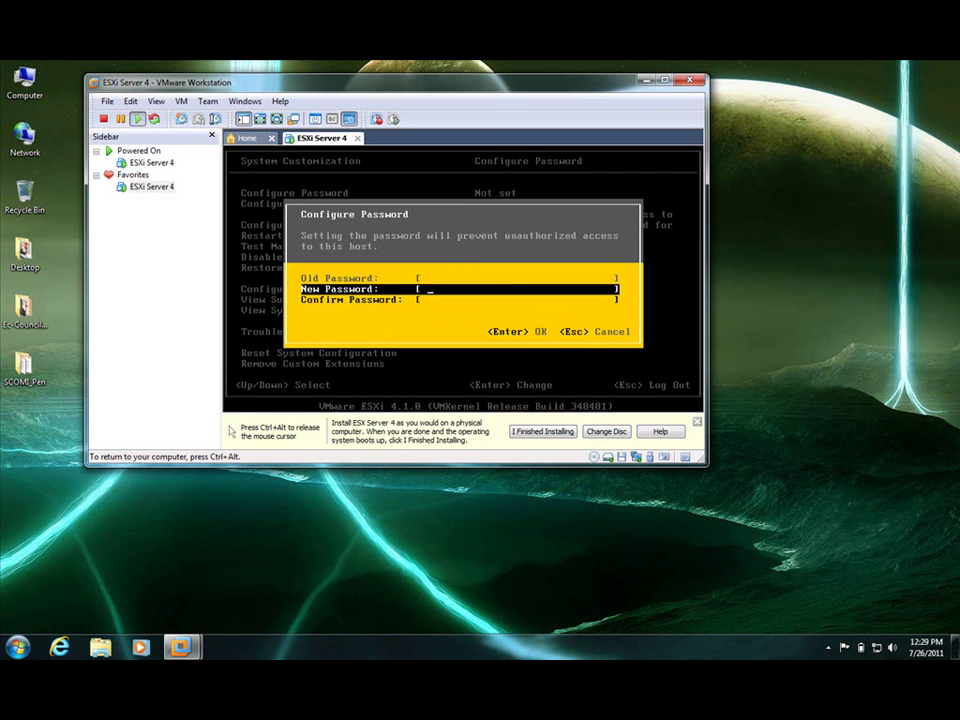
type("*********")
key("Tab")
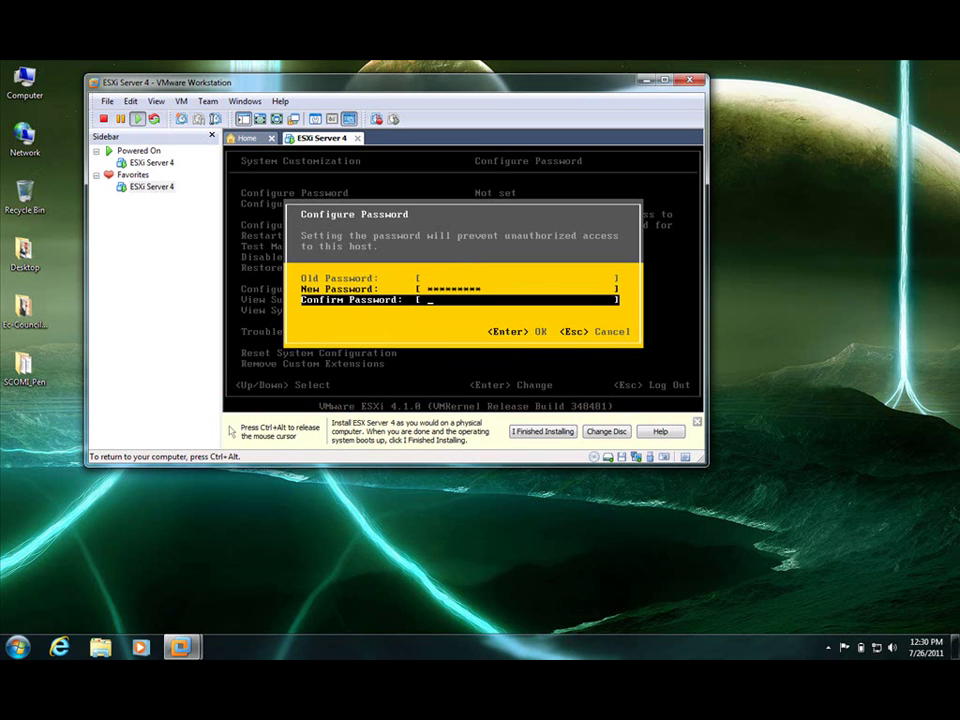
type("*********")
key("Return")
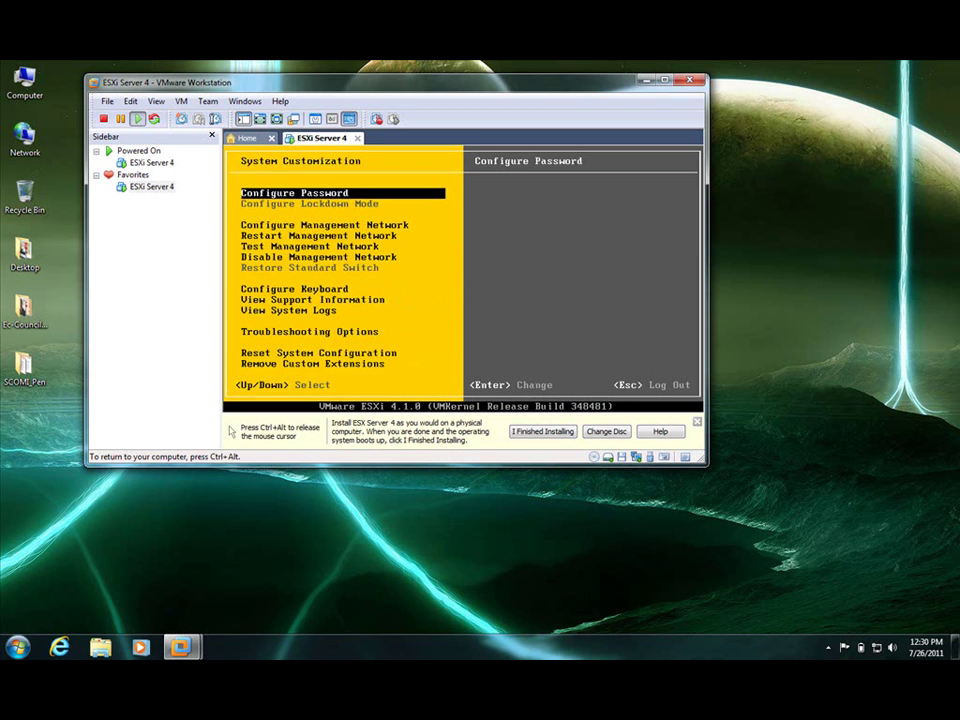
Step: Examine the management network's IP, DNS and custom DNS suffix settings, including the static IP option, and leave without changing anything
key("Down")
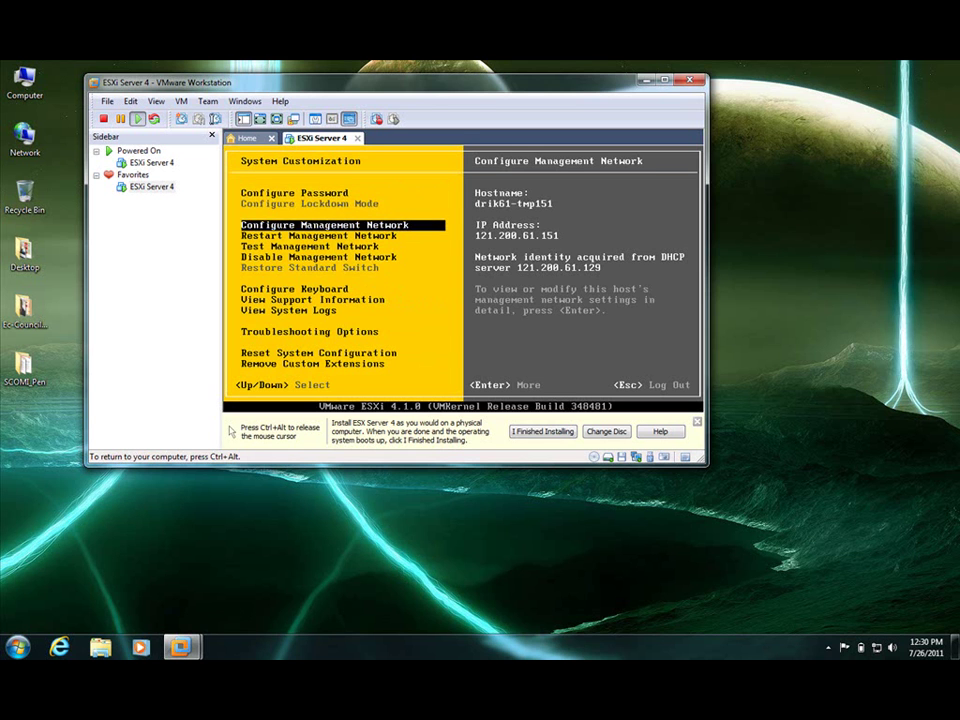
key("Return")
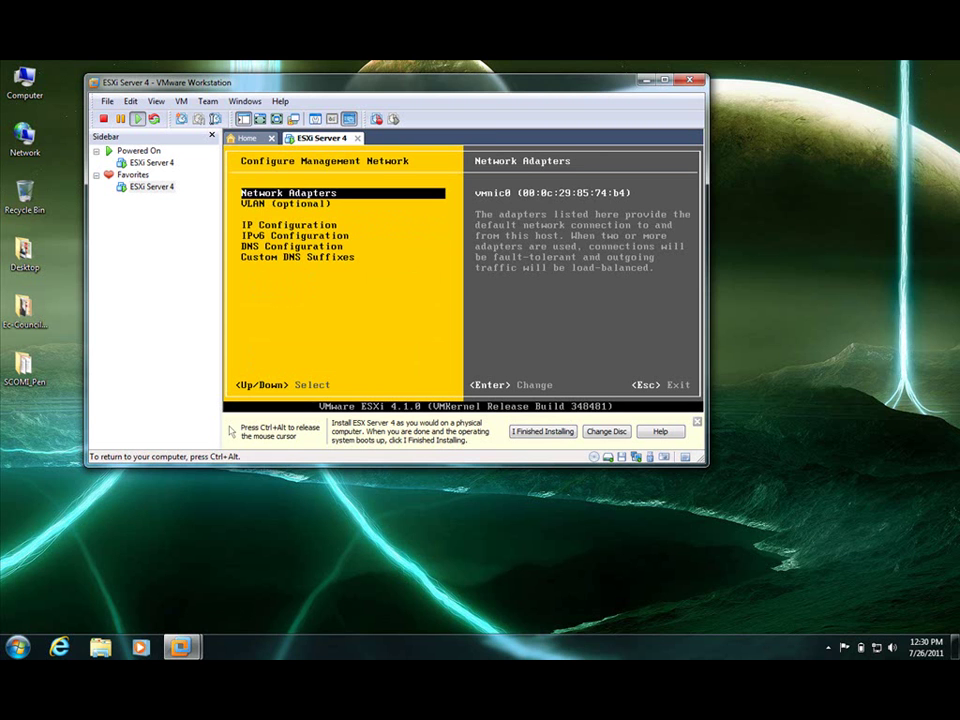
key("Down")
key("Down")
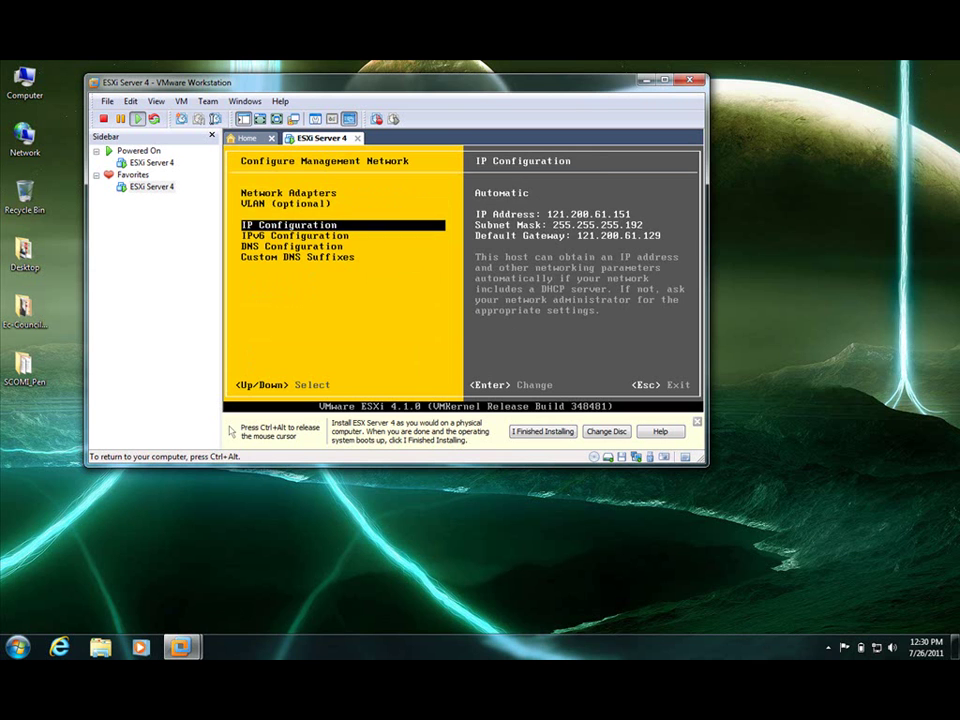
key("Return")
key("Down")
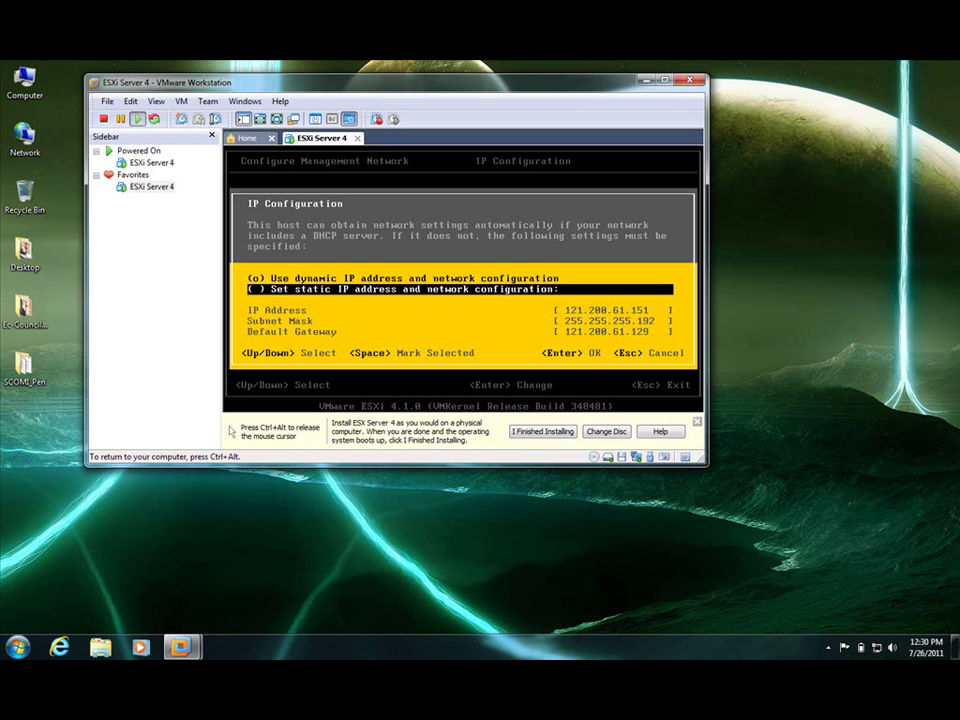
key("Escape")
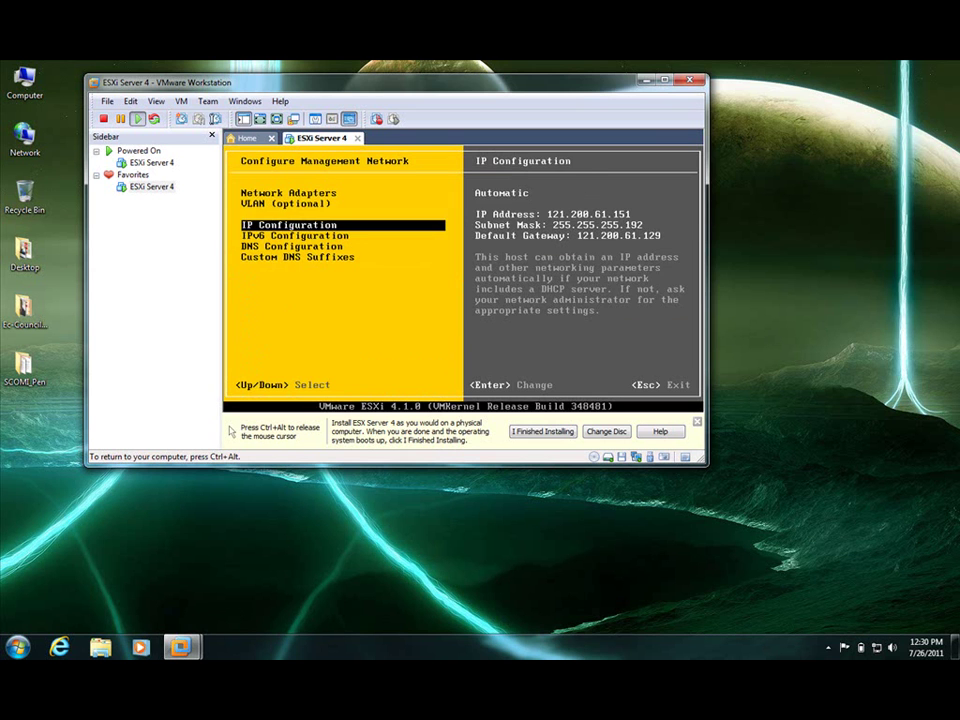
key("Down")
key("Down")
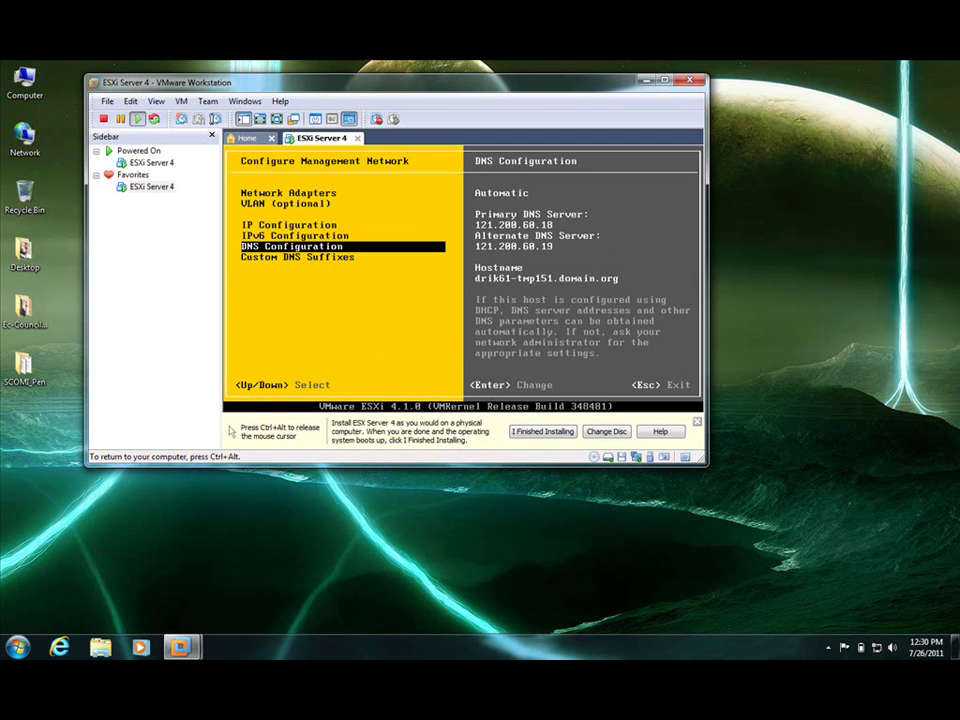
key("Down")
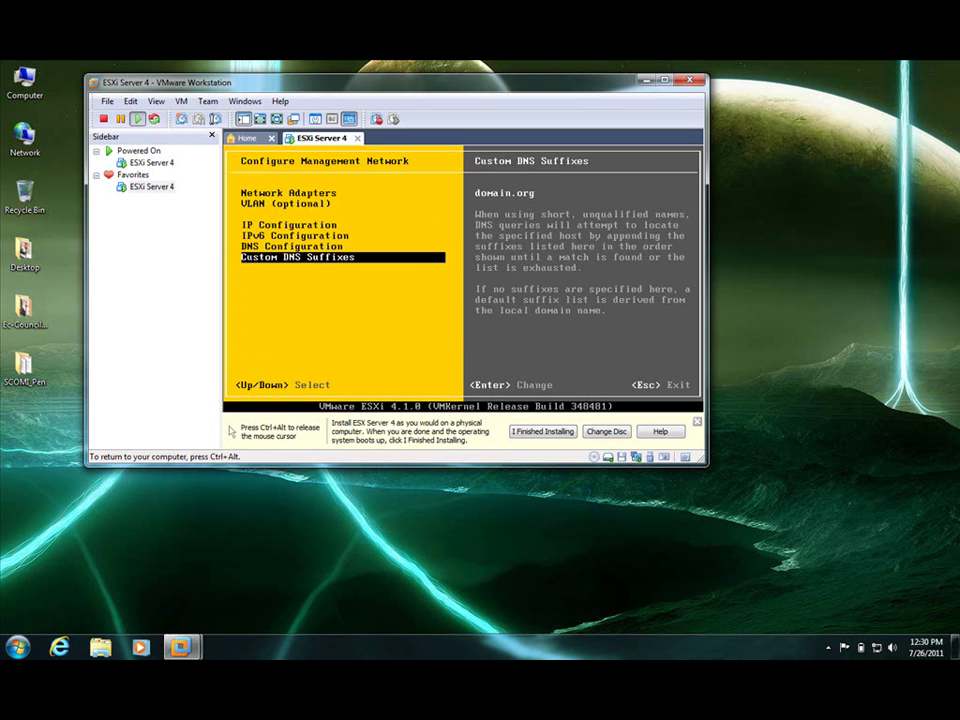
key("Escape")
Step: Look through the remaining System Customization options from Restart Management Network to Remove Custom Extensions, and log out
key("Down")
key("Down")
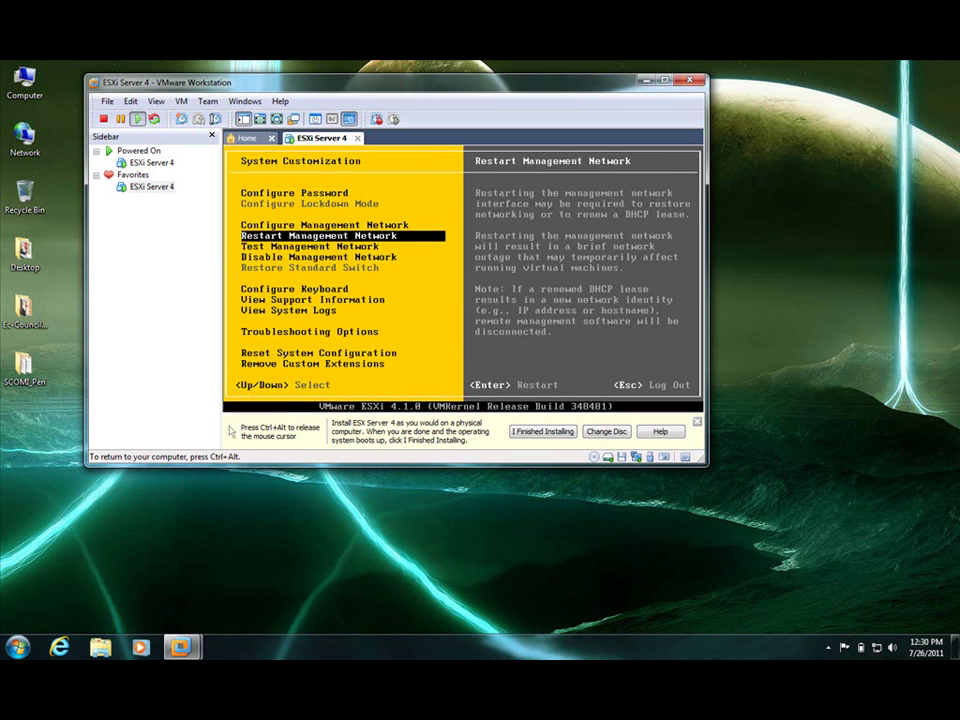
key("Down")
key("Down")
key("Down")
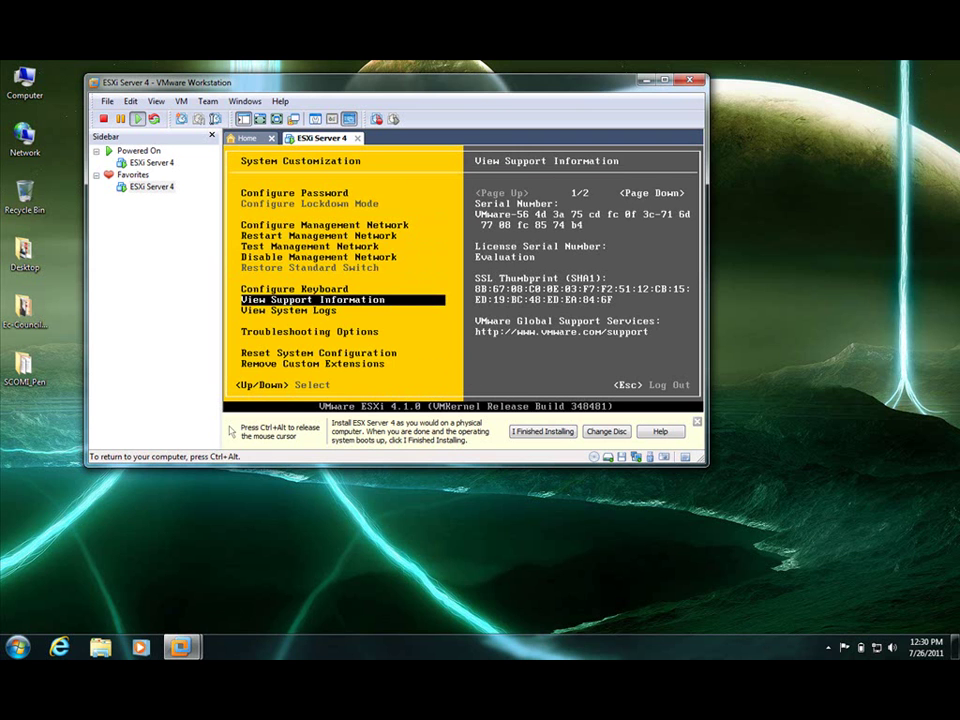
key("Down")
key("Down")
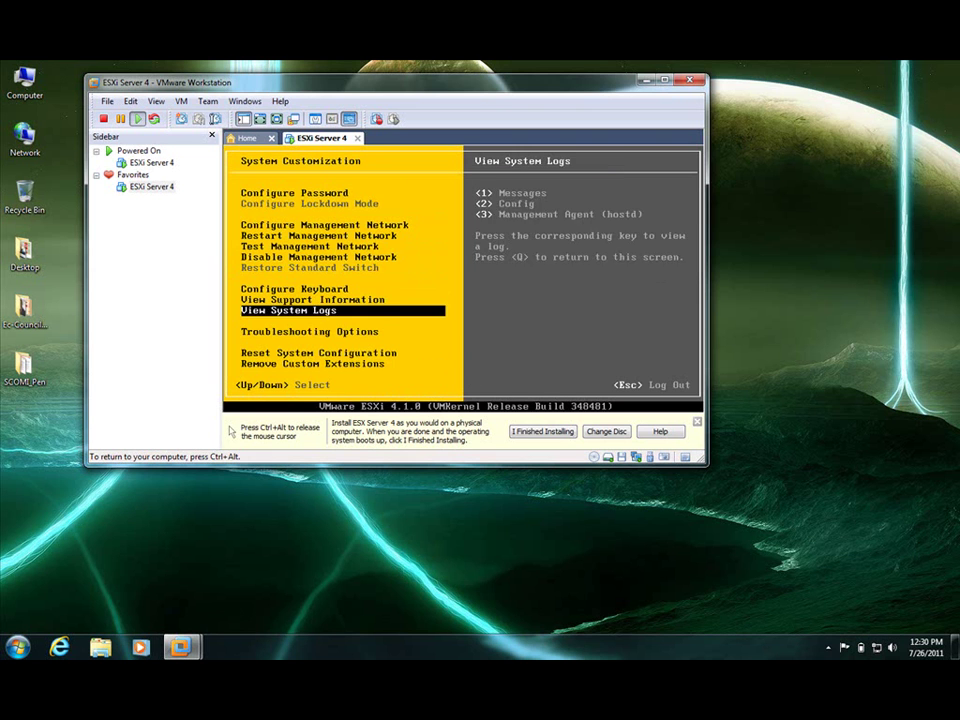
key("Down")
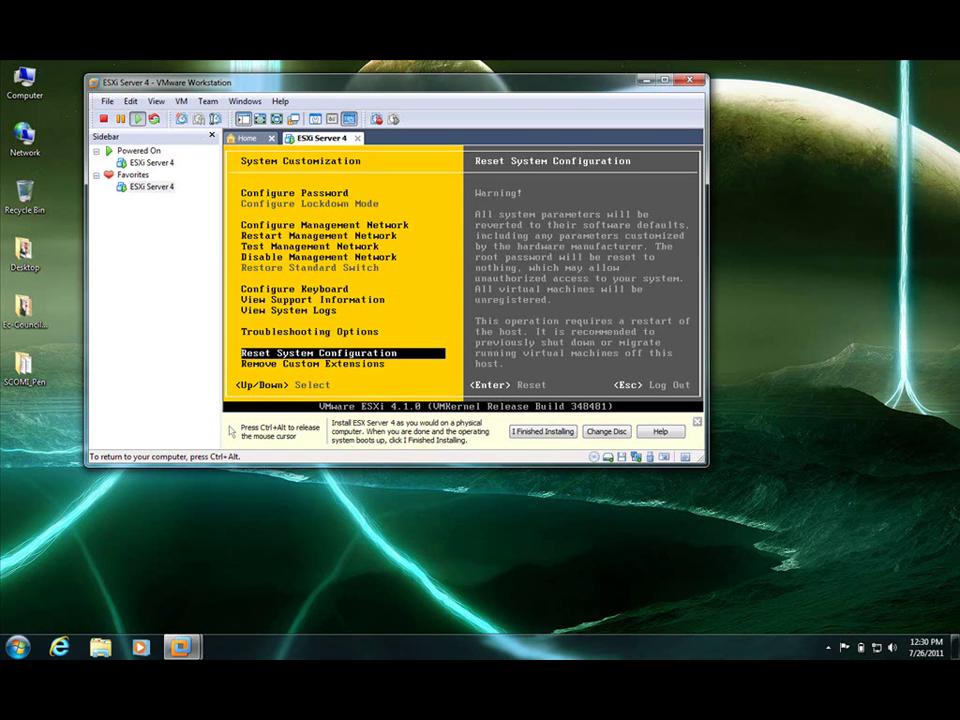
key("Down")
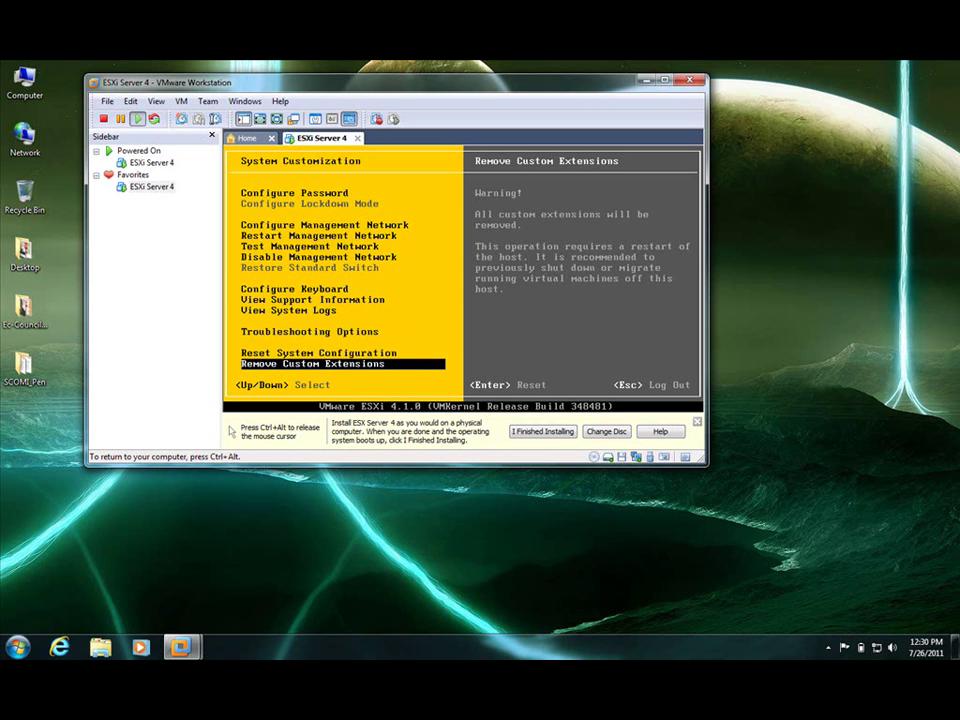
key("Escape")
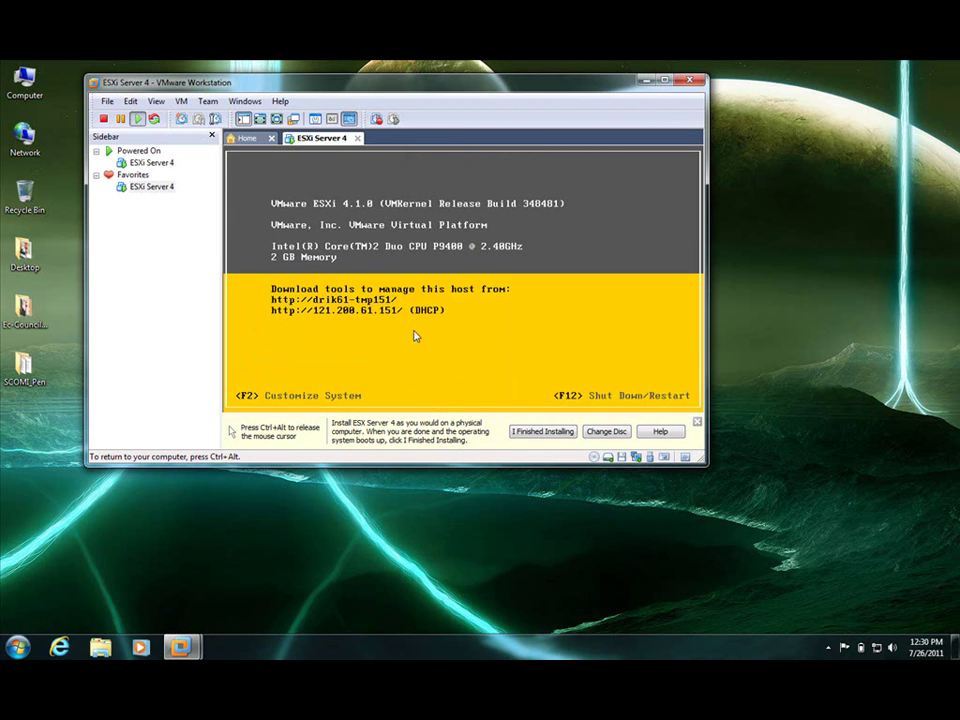
Step: Release the cursor from the virtual machine, launch Internet Explorer, and return to the ESXi console to read the management address
key("ctrl+alt")
left_click(60, 648)
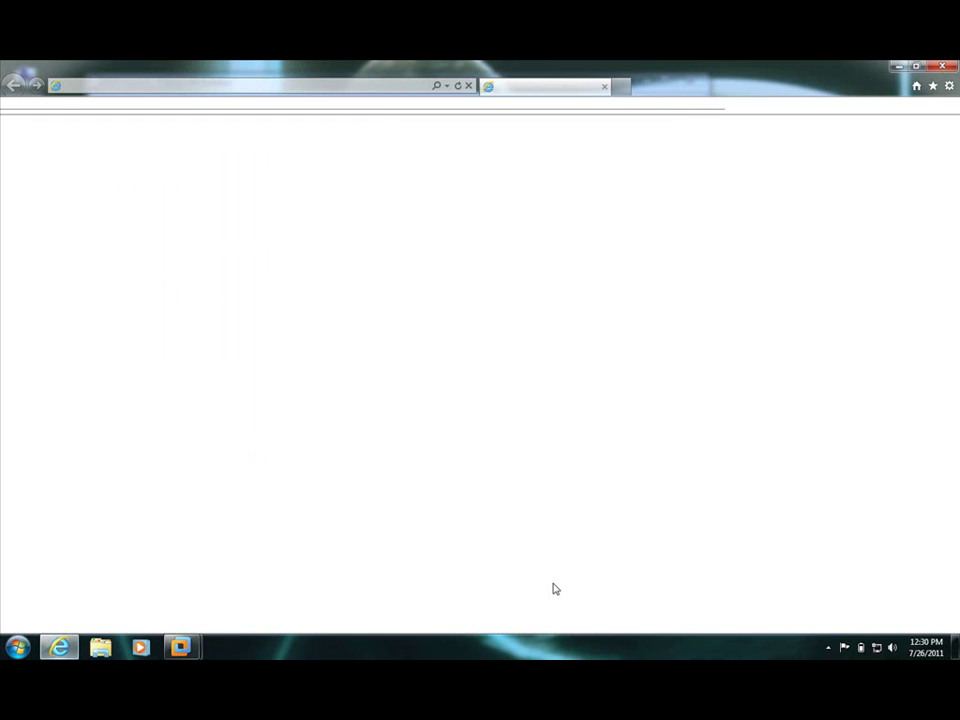
left_click(904, 66)
left_click_drag(638, 101, 572, 91)
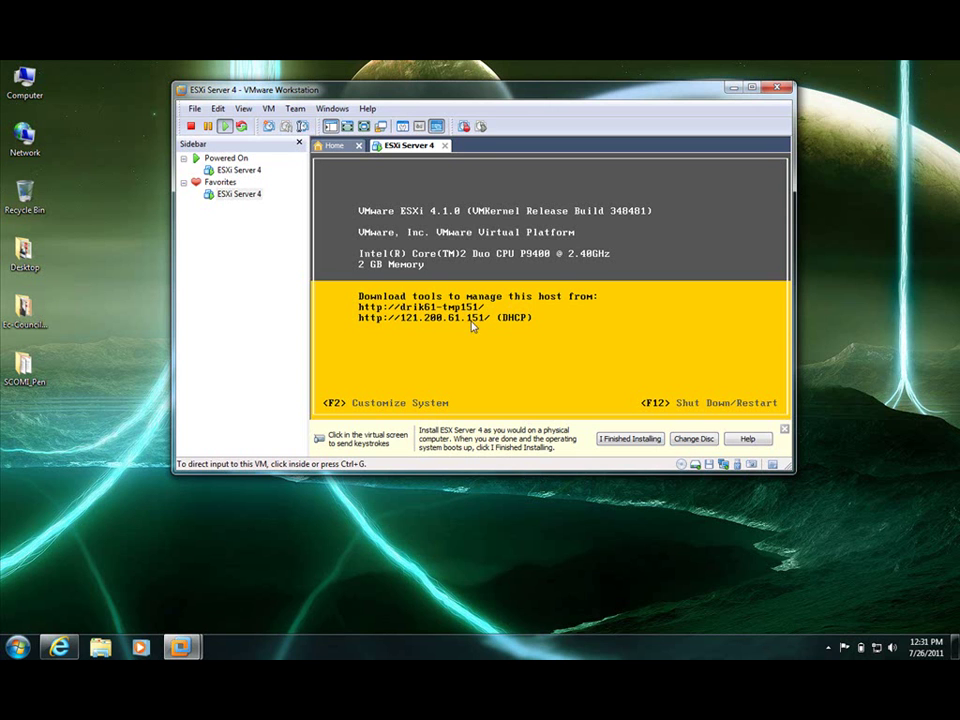
left_click(59, 647)
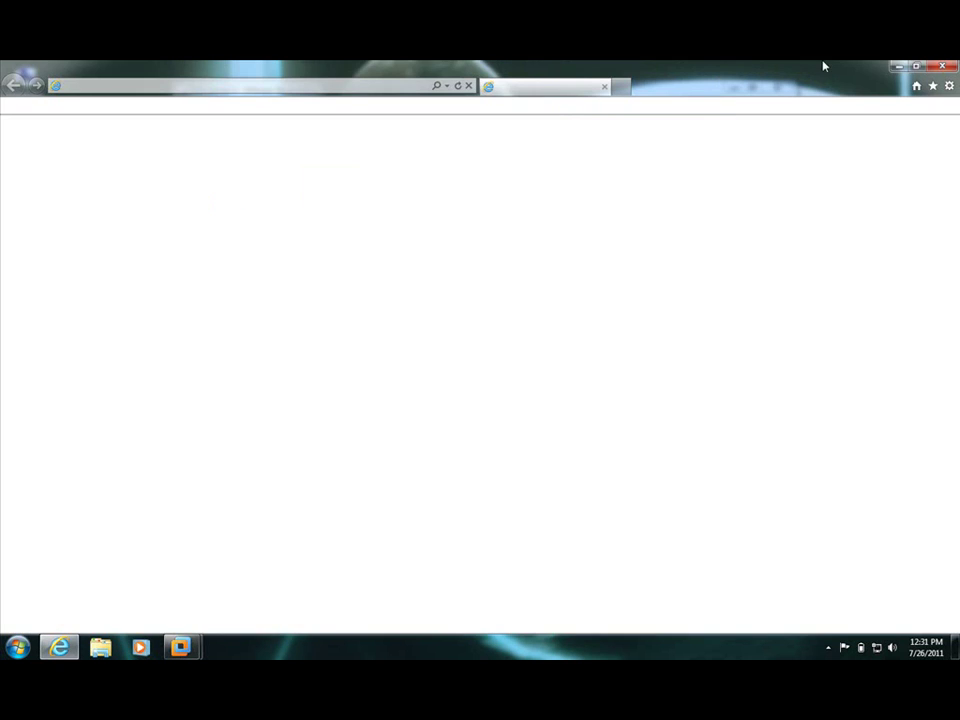
left_click(898, 66)
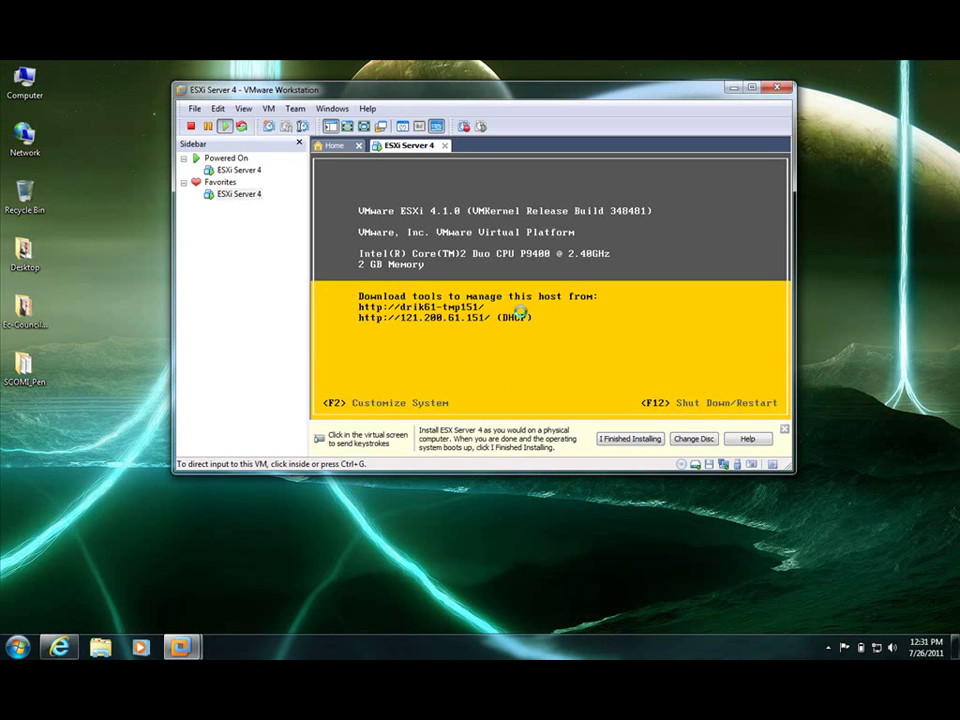
Step: Open 121.200.61.151 in a new Internet Explorer tab and continue to the website past the certificate warning
mouse_move(66, 651)
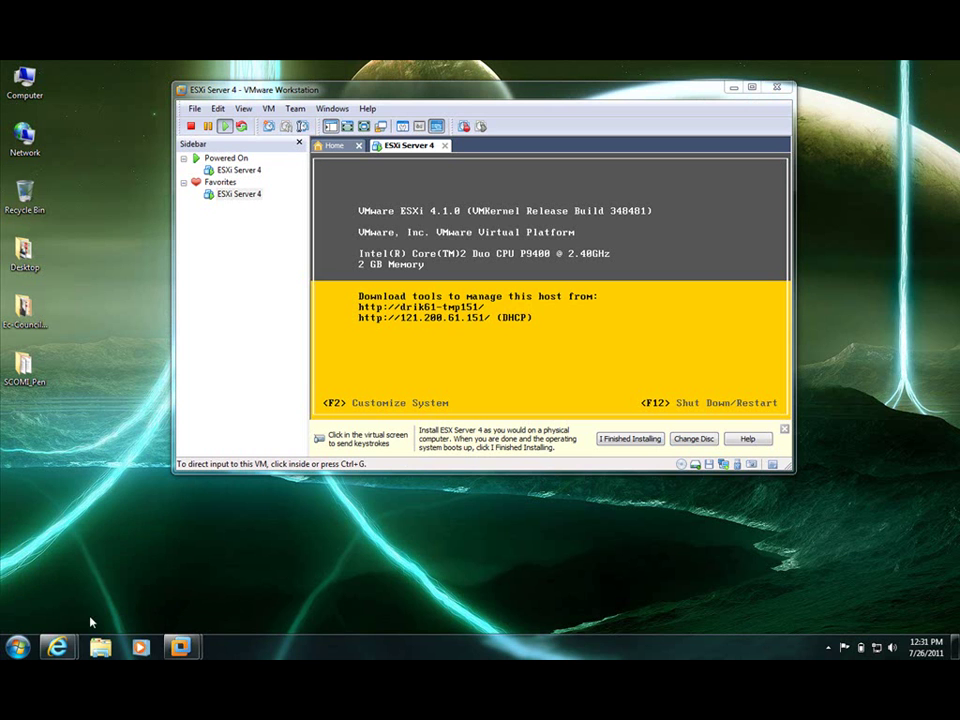
left_click(85, 570)
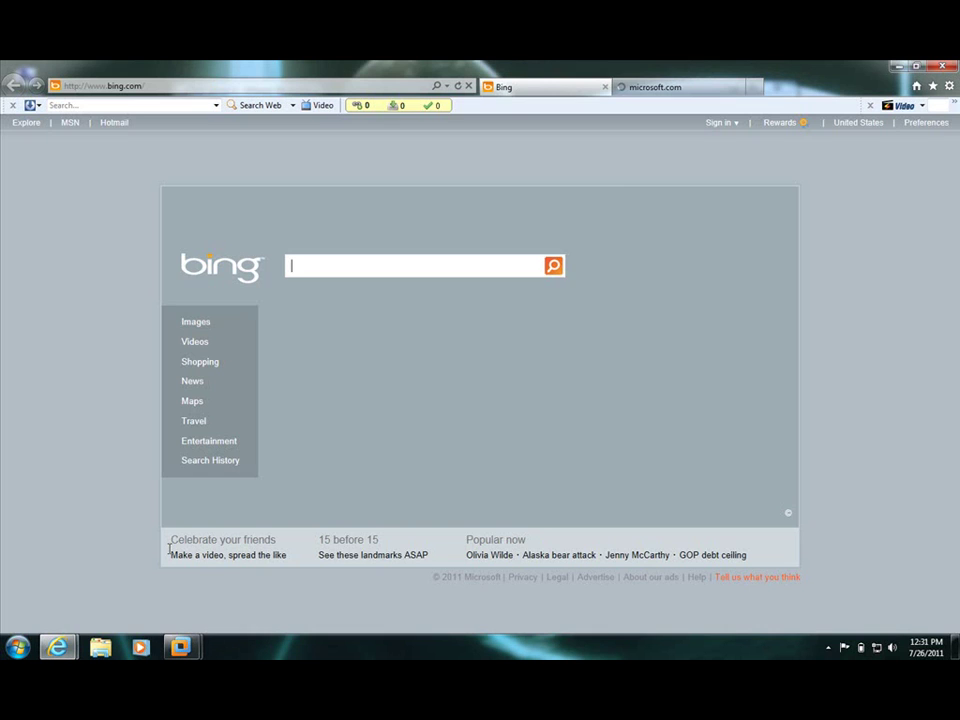
left_click(757, 87)
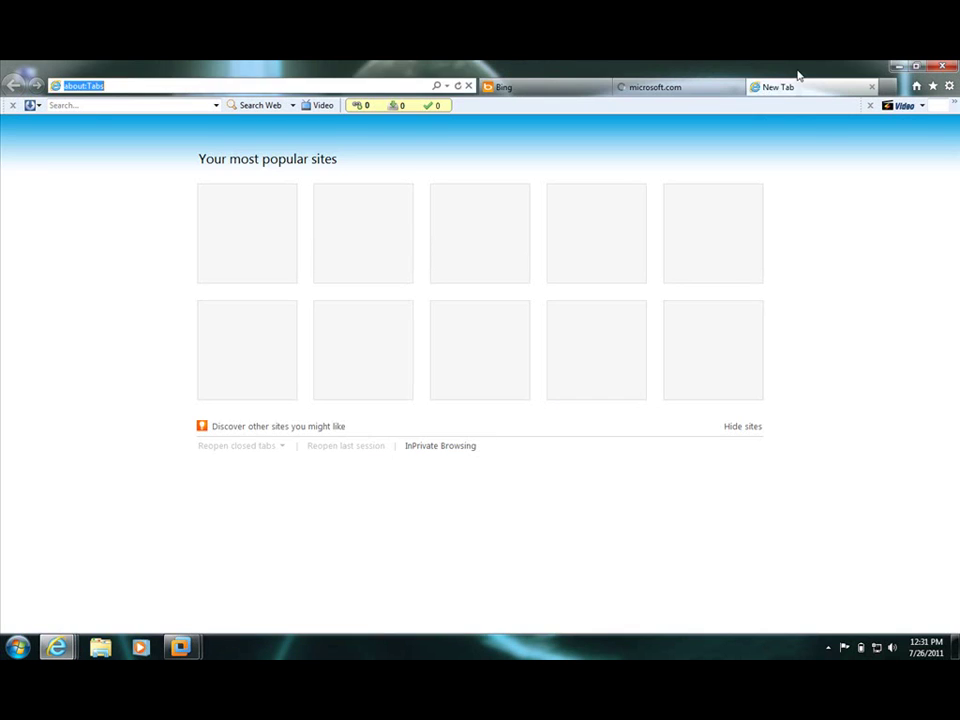
left_click_drag(800, 68, 736, 333)
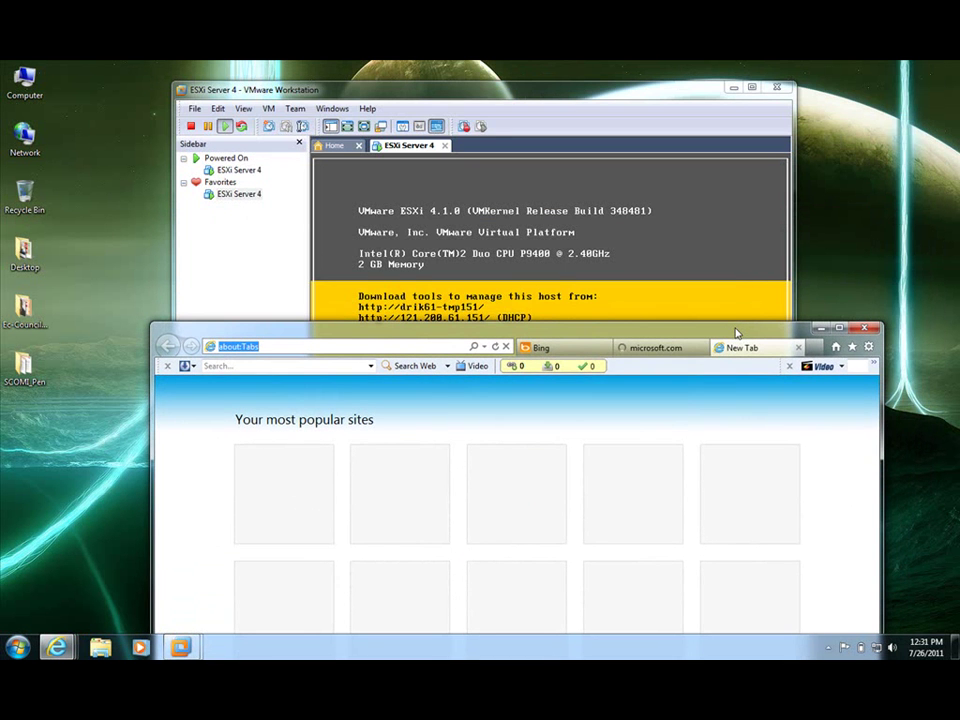
type("12")
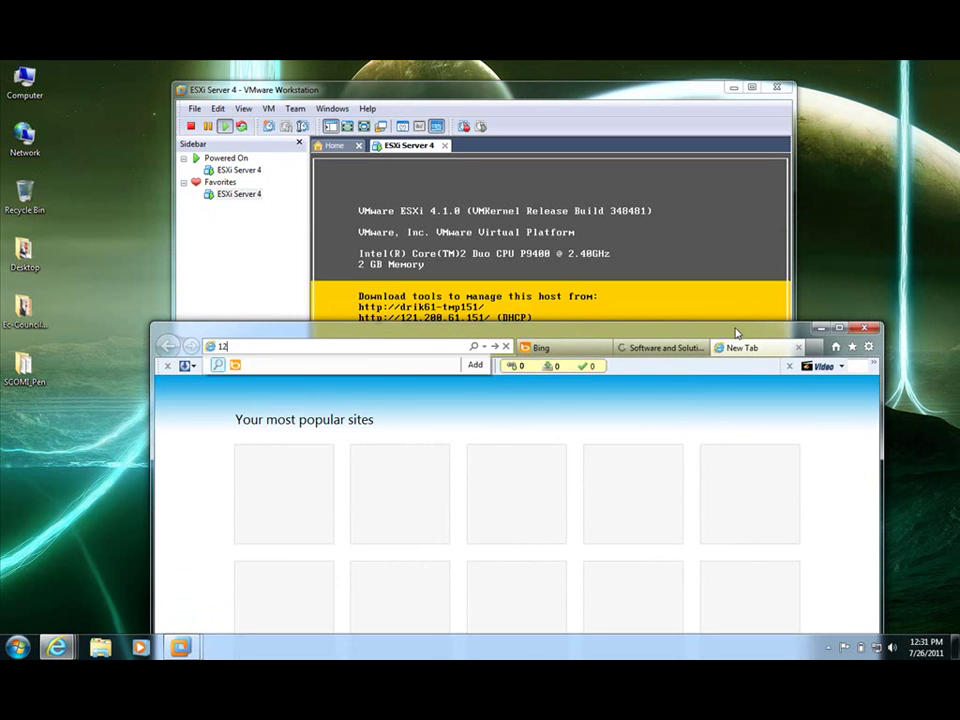
type("1.200.61.151")
key("Return")
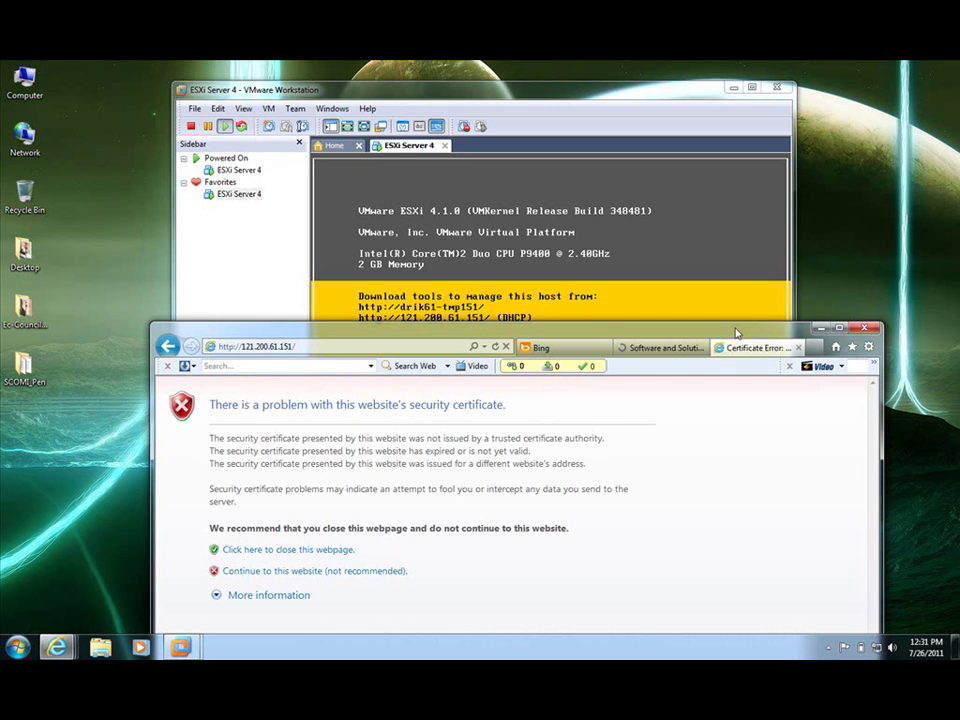
left_click_drag(660, 335, 637, 123)
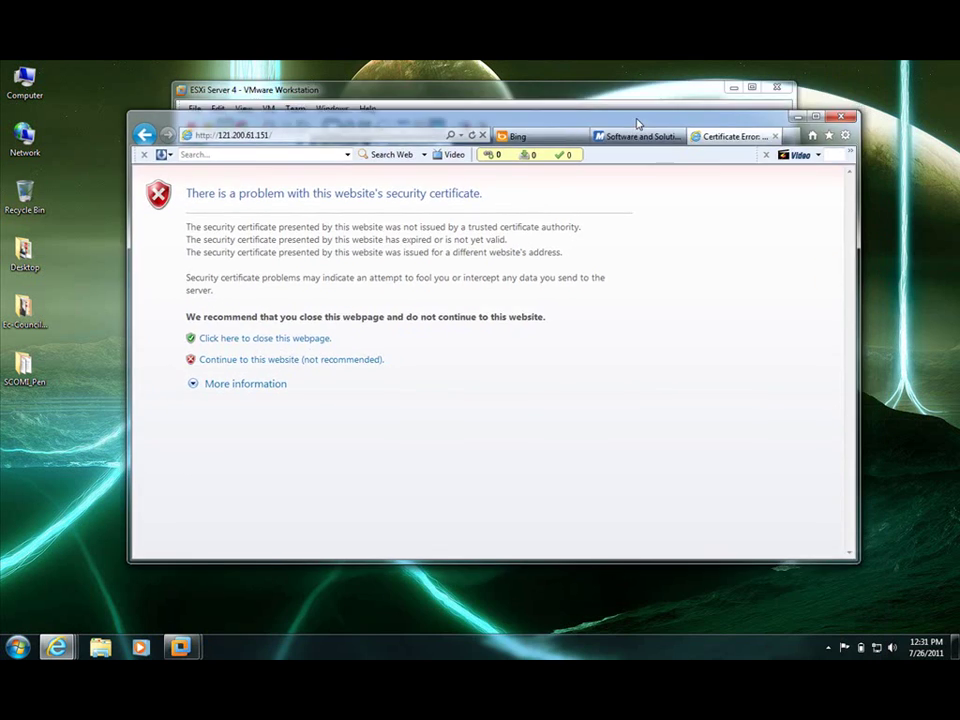
left_click(294, 360)
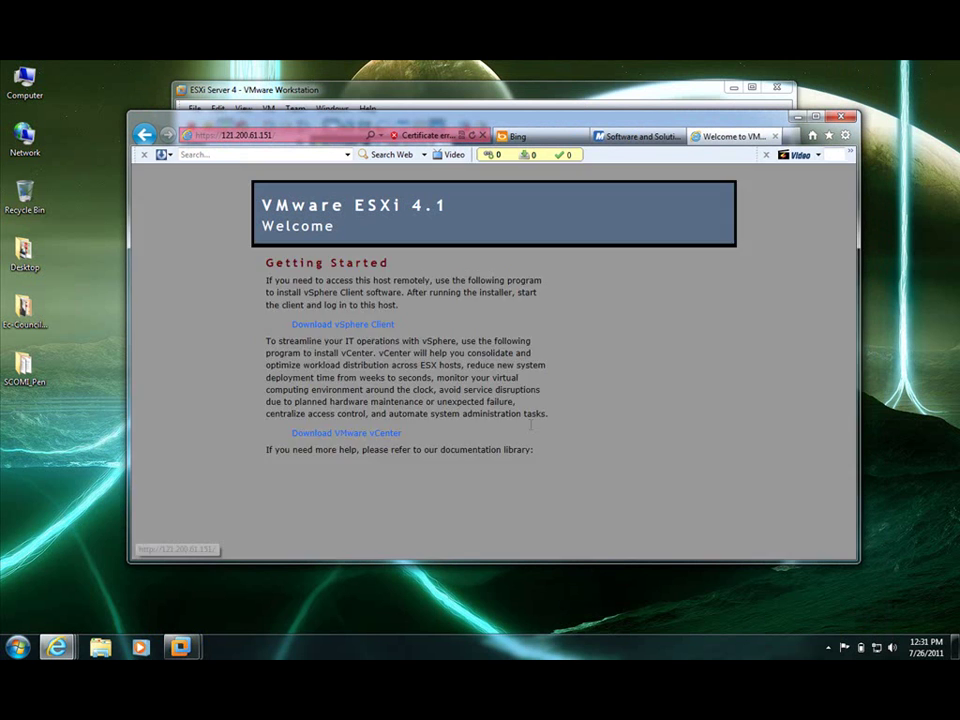
Step: Look over the maximized VMware ESXi 4.1 welcome page, and clear the browser and virtual machine windows away
double_click(545, 123)
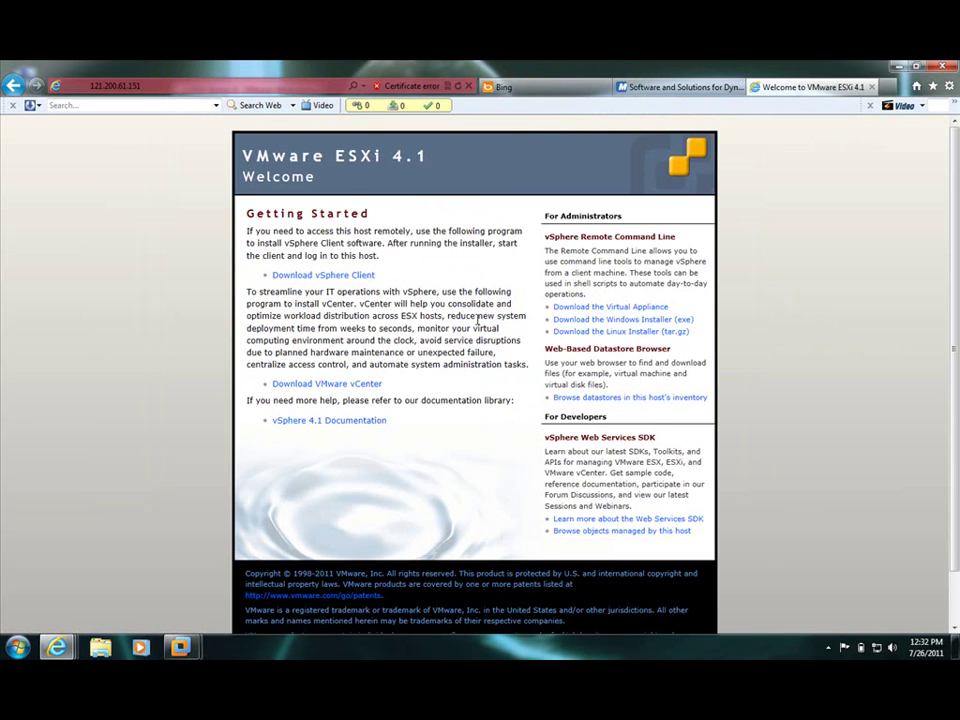
scroll(477, 322, "down", 1)
scroll(477, 324, "up", 1)
scroll(476, 322, "down", 1)
scroll(476, 324, "up", 1)
left_click(944, 68)
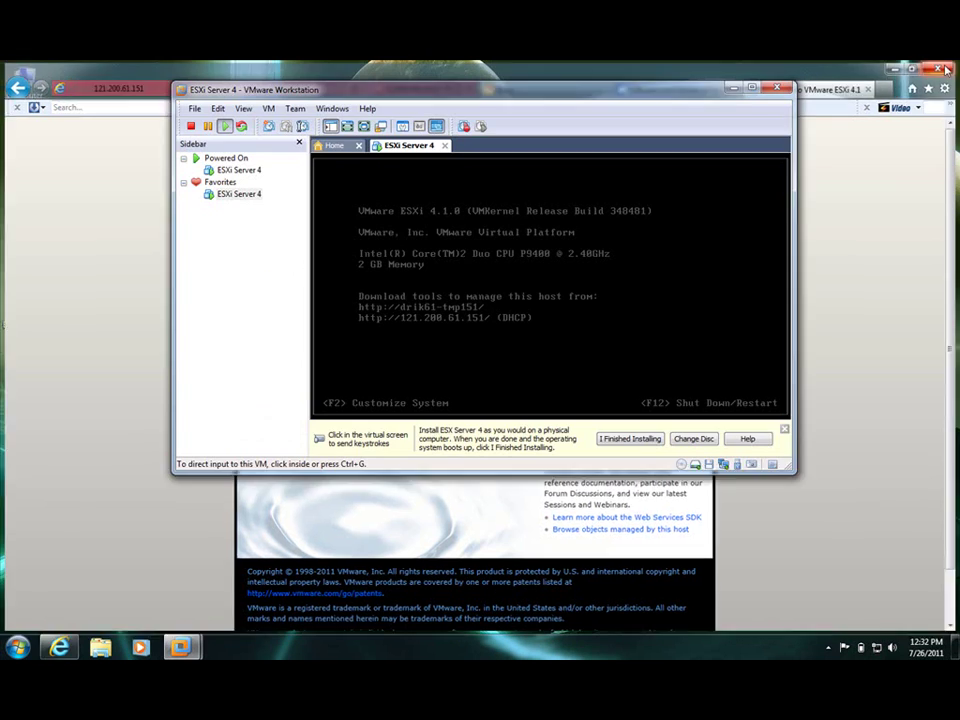
left_click(733, 87)
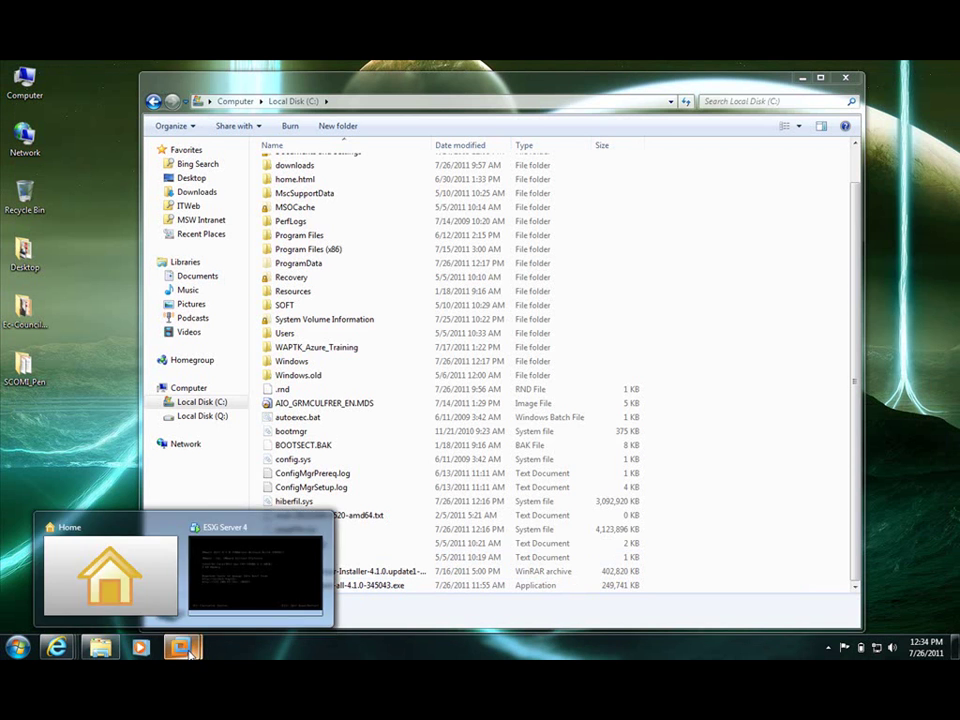
Step: Run VMware-viclient-all-4.1.0-345043.exe from the C: drive and choose English (United States) as the setup language
mouse_move(57, 647)
left_click(349, 572)
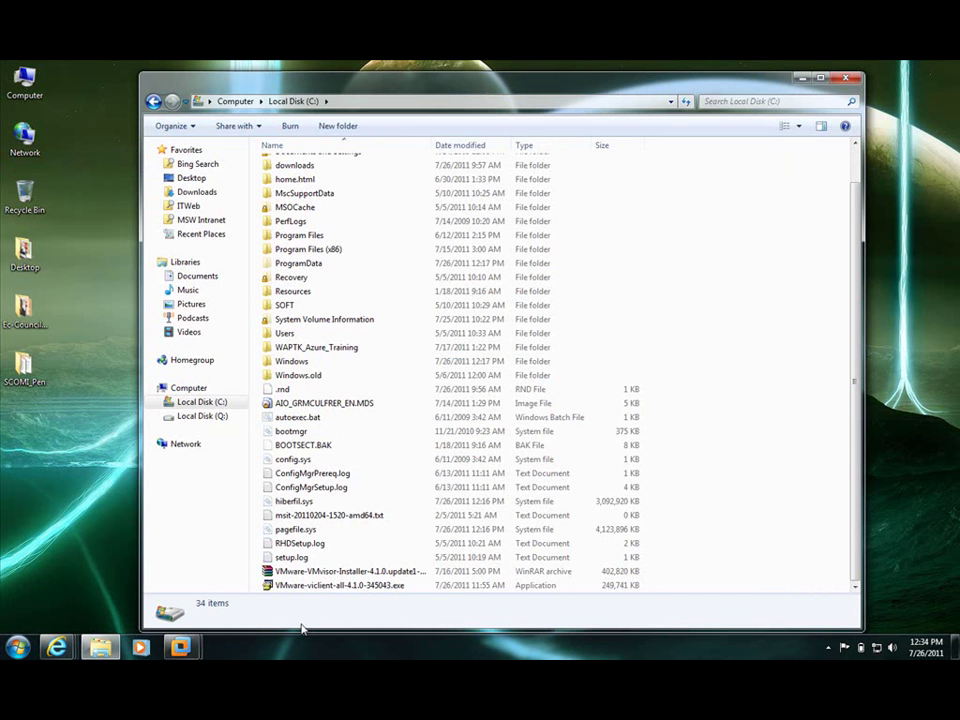
left_click(316, 587)
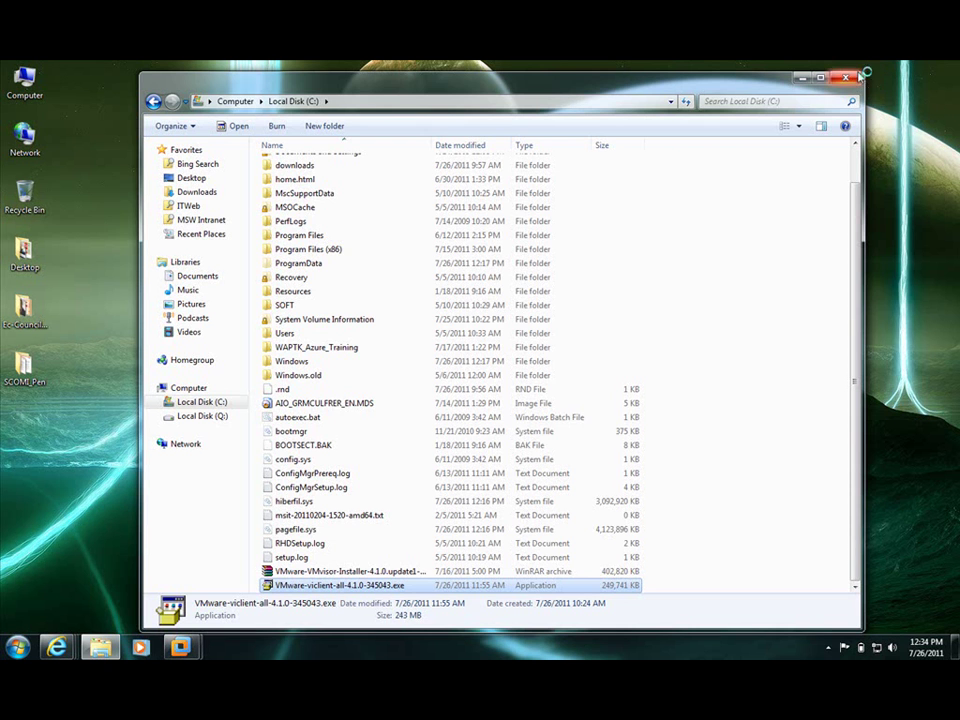
left_click(515, 366)
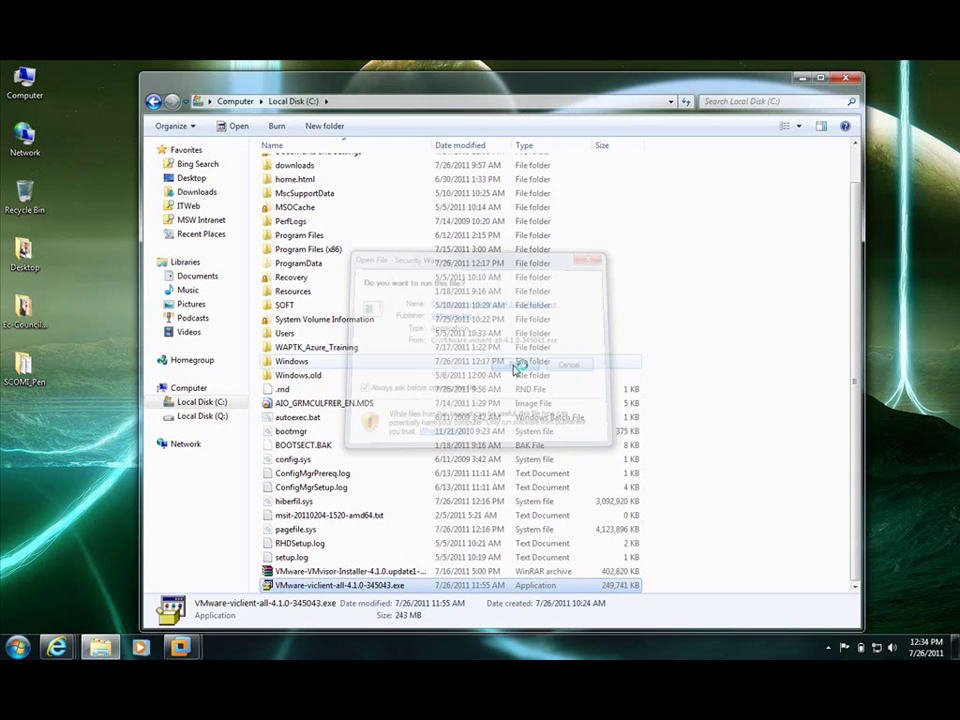
left_click(800, 78)
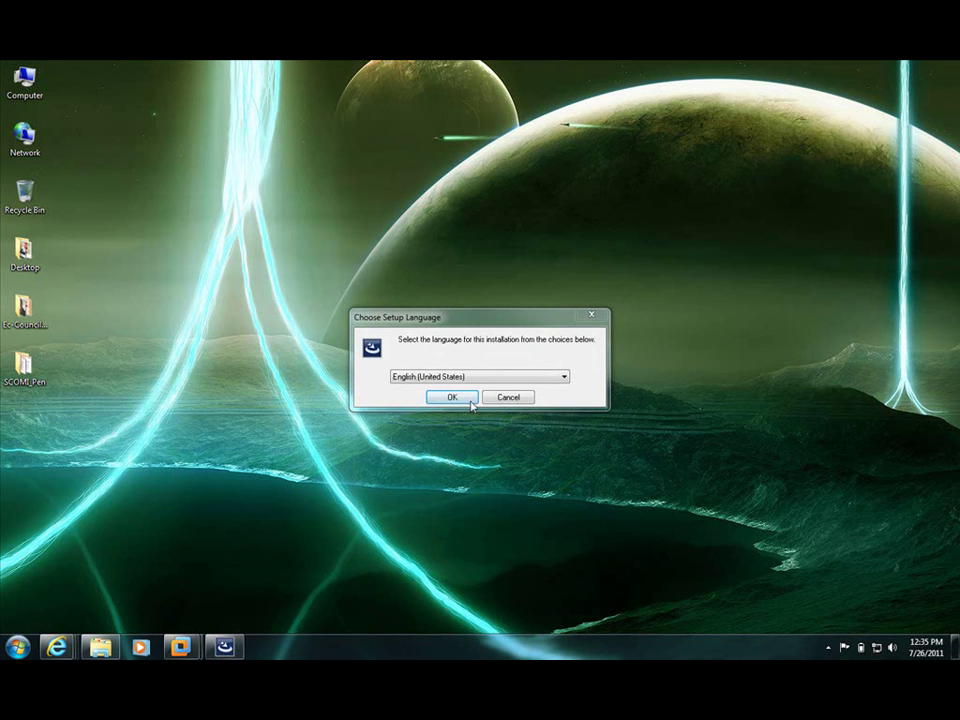
left_click(470, 401)
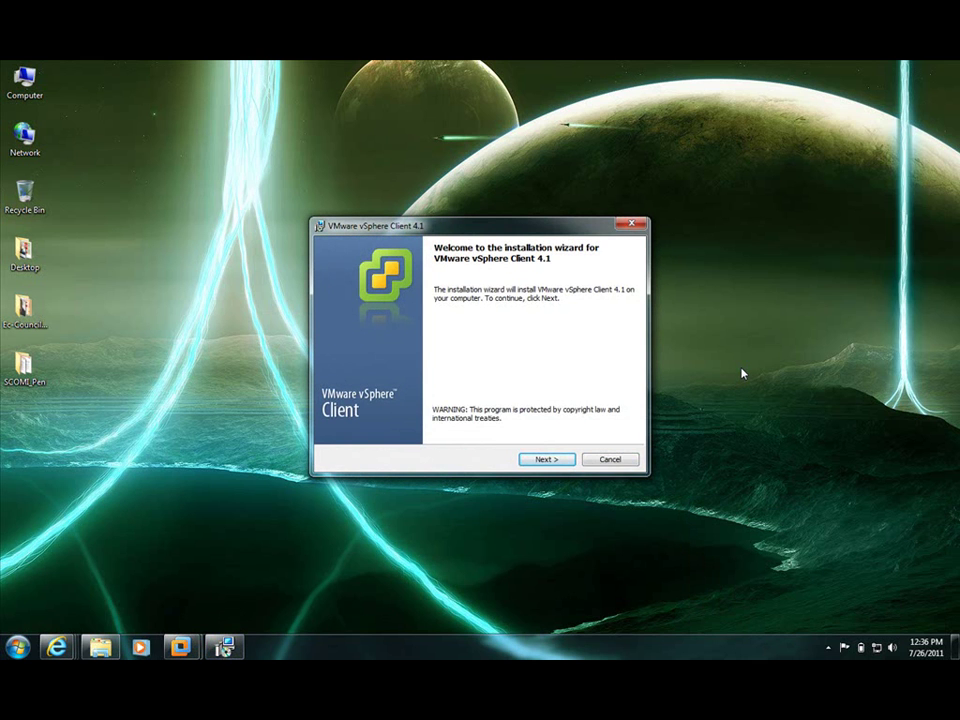
Step: Go through the vSphere Client 4.1 installer's welcome and patent pages and accept the license agreement
left_click(544, 460)
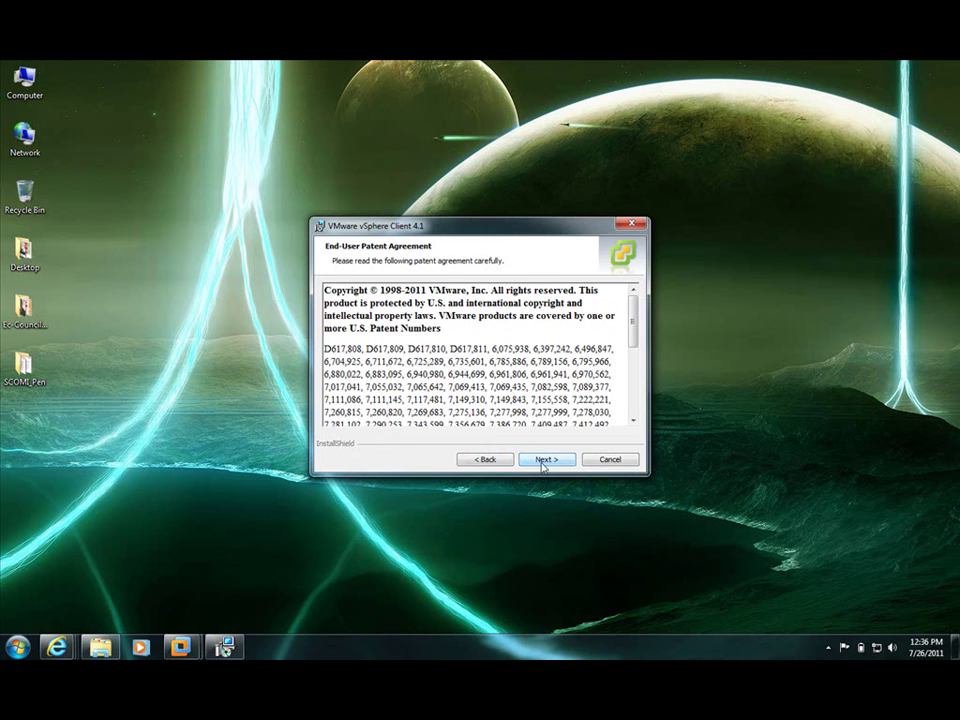
left_click(543, 460)
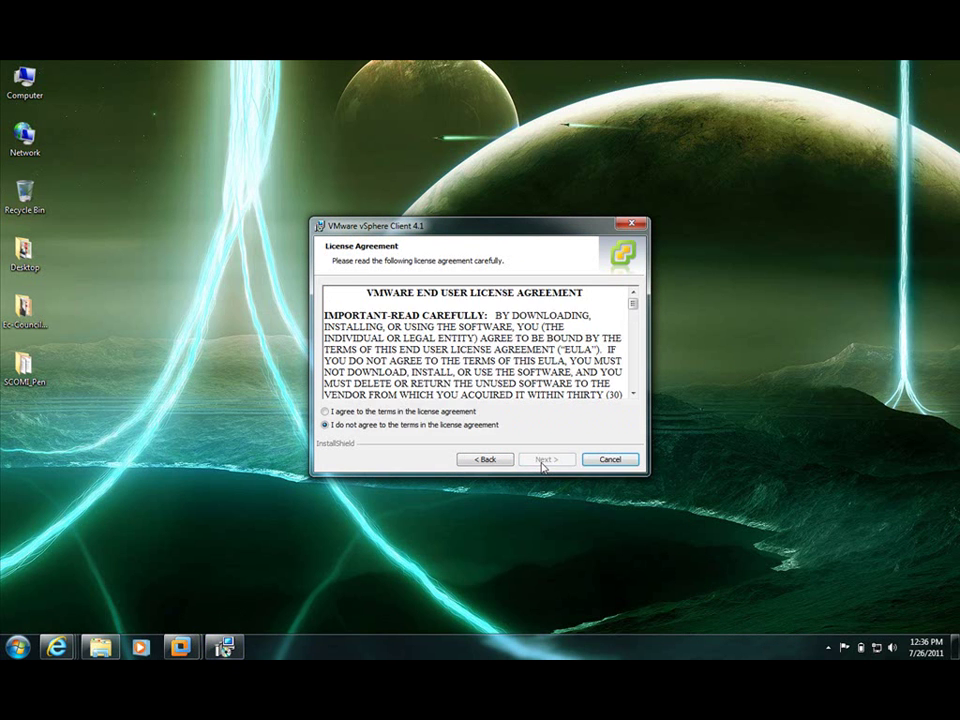
left_click(380, 411)
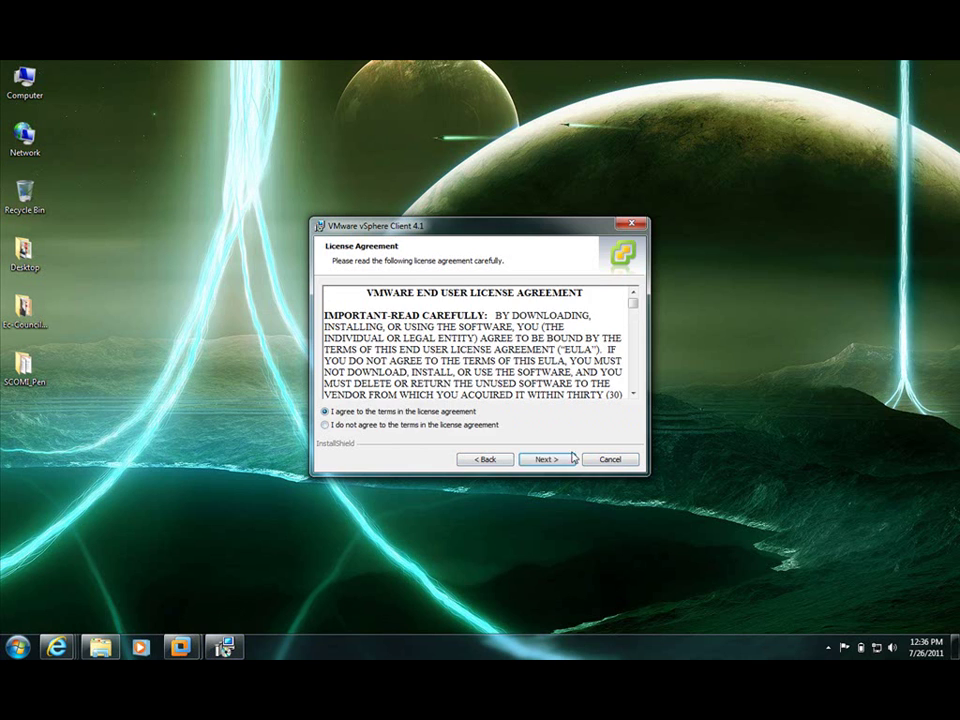
left_click(546, 460)
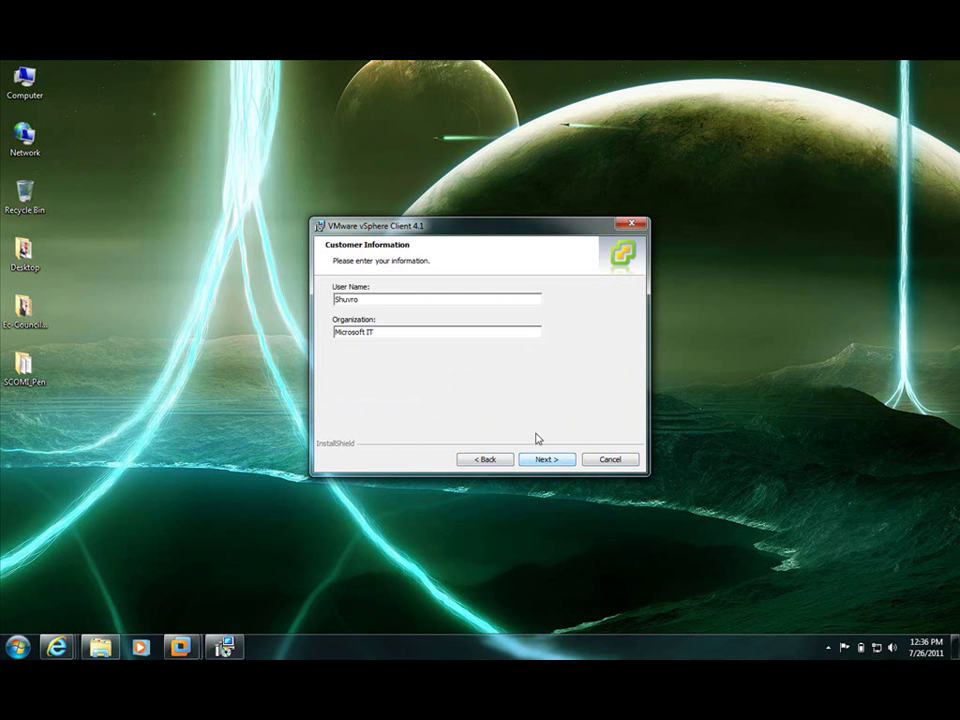
Step: Set the organization to MOBS-BD.ORG in the installer's customer information and continue
left_click_drag(443, 332, 330, 333)
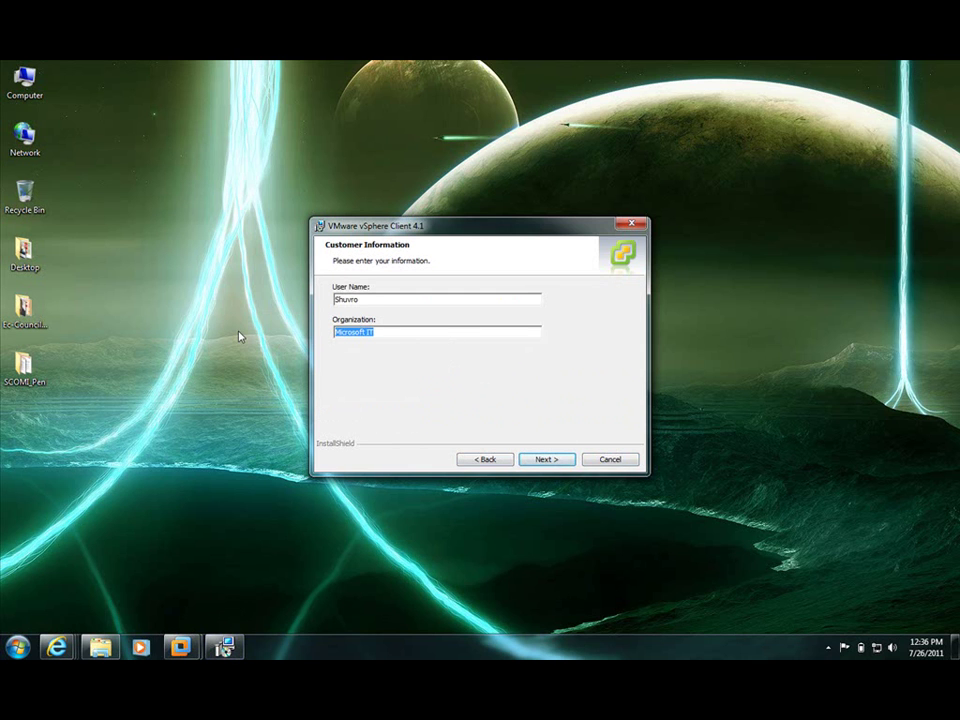
key("BackSpace")
type("inTin")
key("BackSpace")
key("BackSpace")
key("BackSpace")
key("BackSpace")
key("BackSpace")
type("MOBS-BD.ORG")
left_click(549, 460)
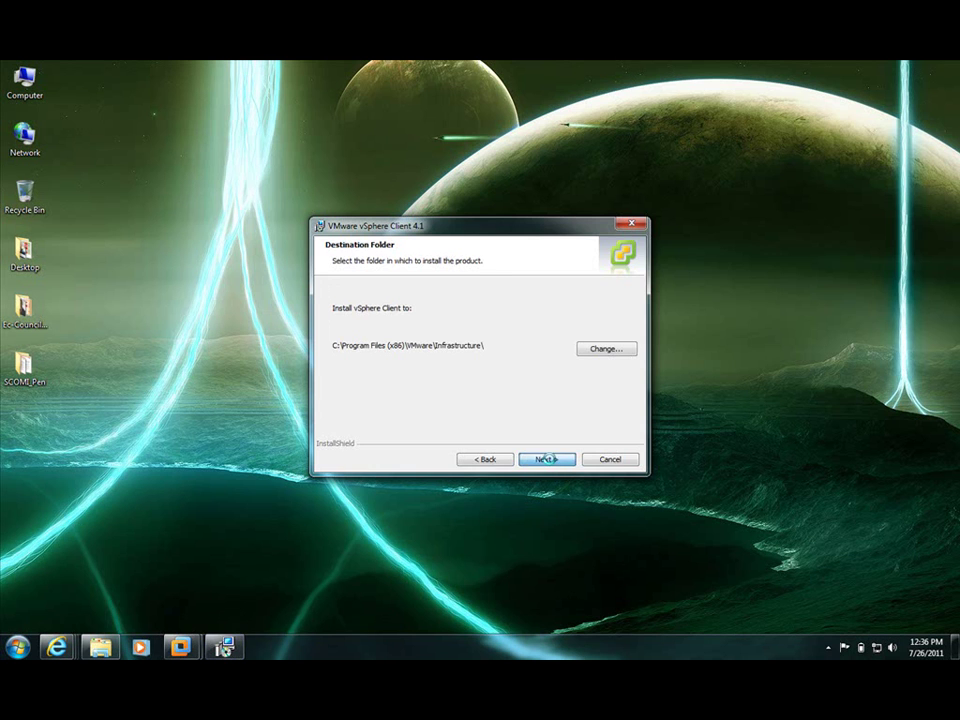
Step: Install vSphere Client to the default folder C:\Program Files (x86)\VMware\Infrastructure\ and finish the wizard
left_click(549, 460)
left_click(549, 460)
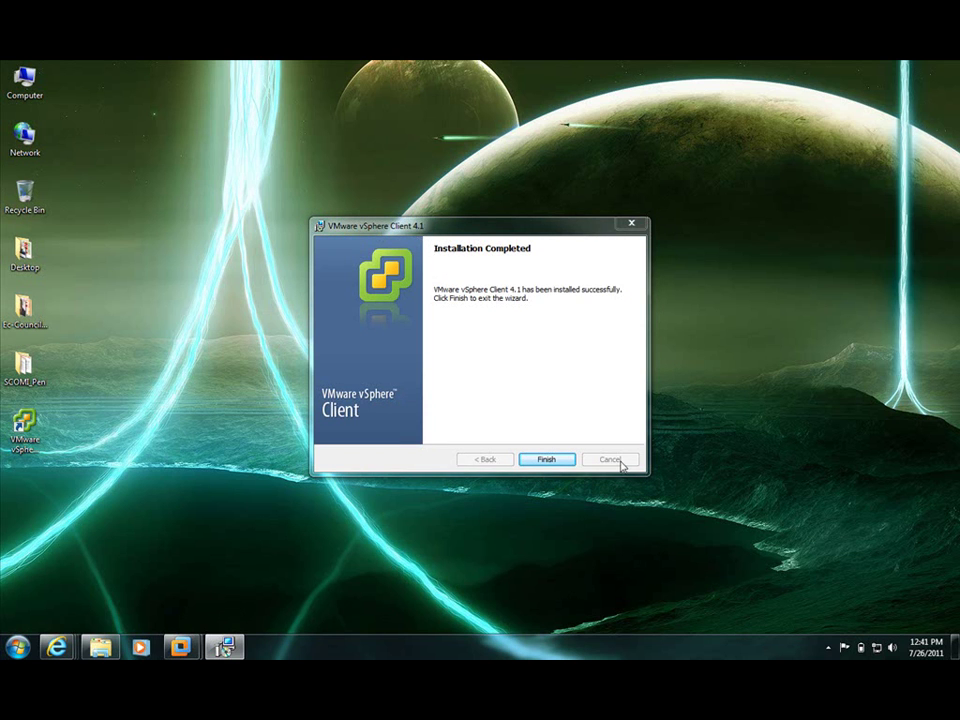
left_click(545, 459)
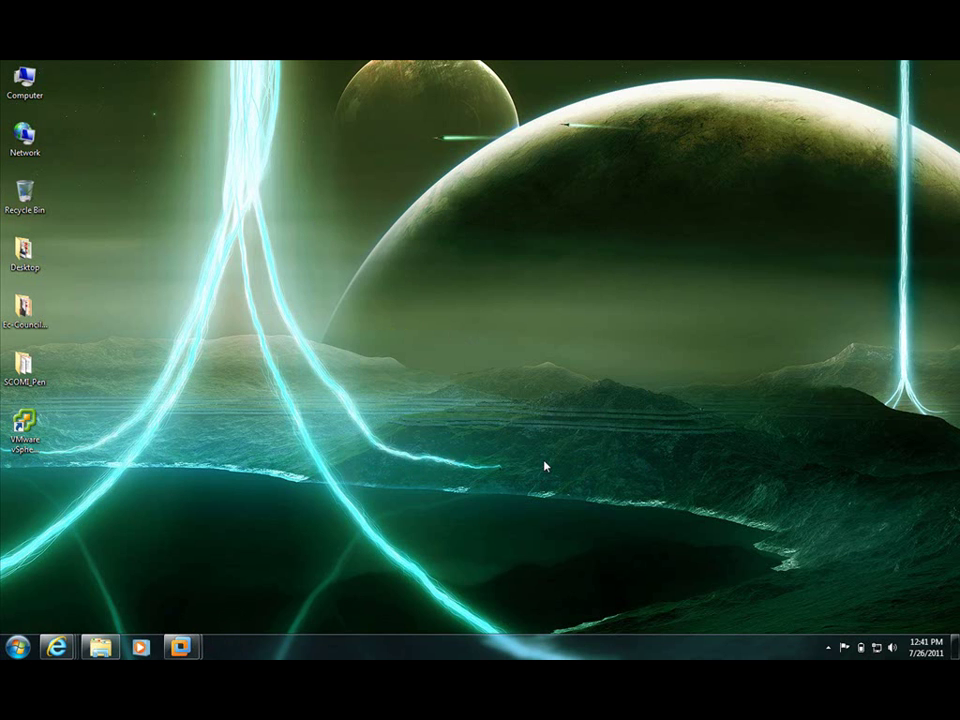
Step: Launch VMware vSphere Client and log in to 121.200.61.151 as root with the account password, ignoring the certificate warning
left_click(17, 647)
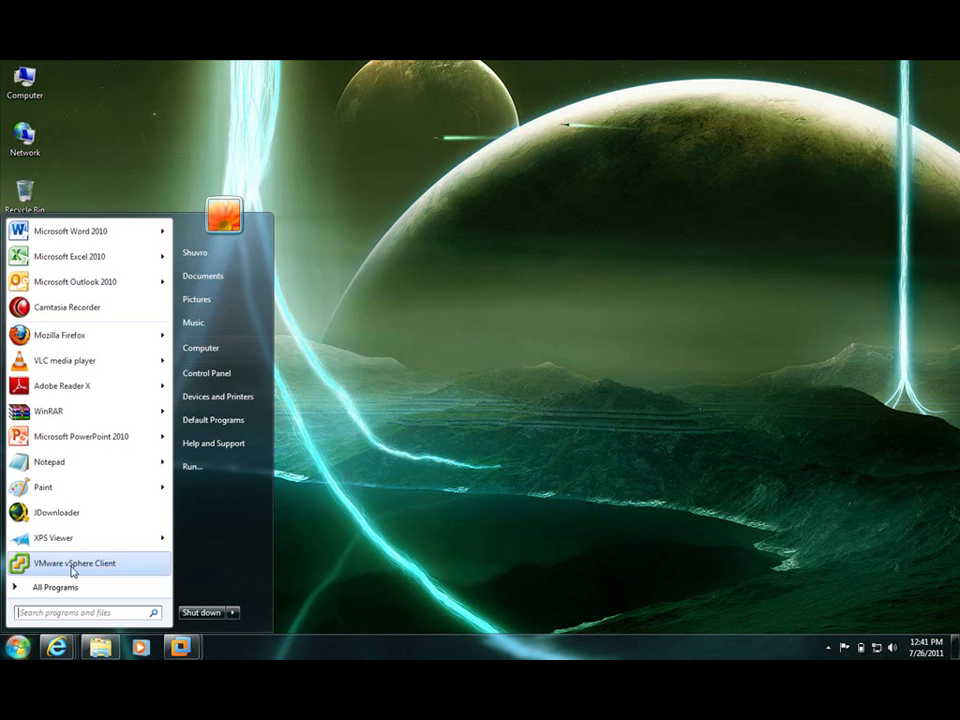
left_click(91, 570)
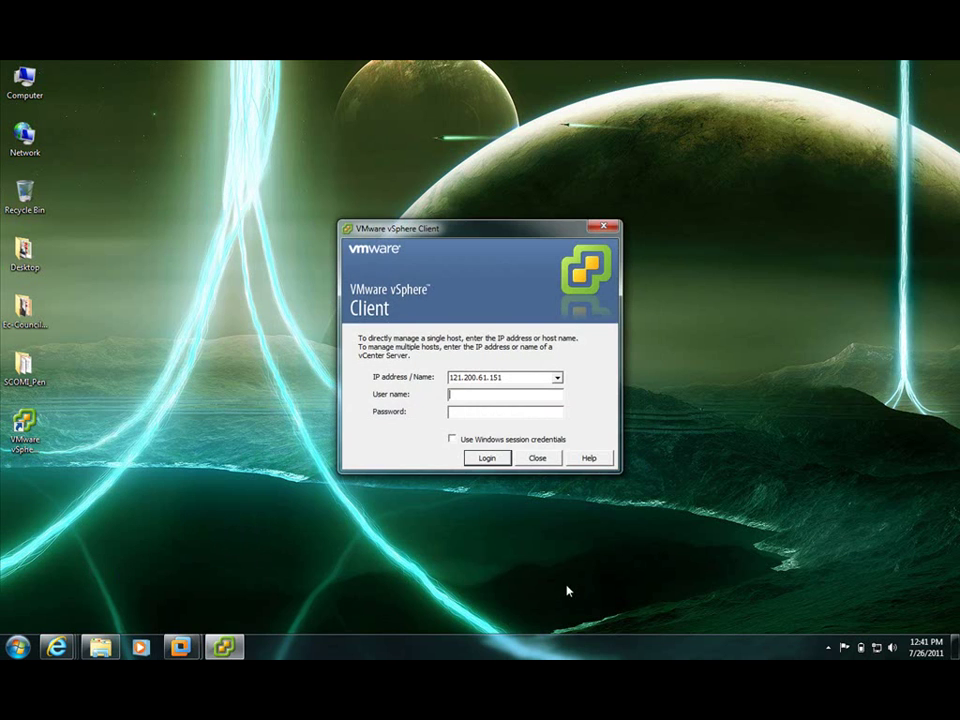
left_click(514, 399)
key("Return")
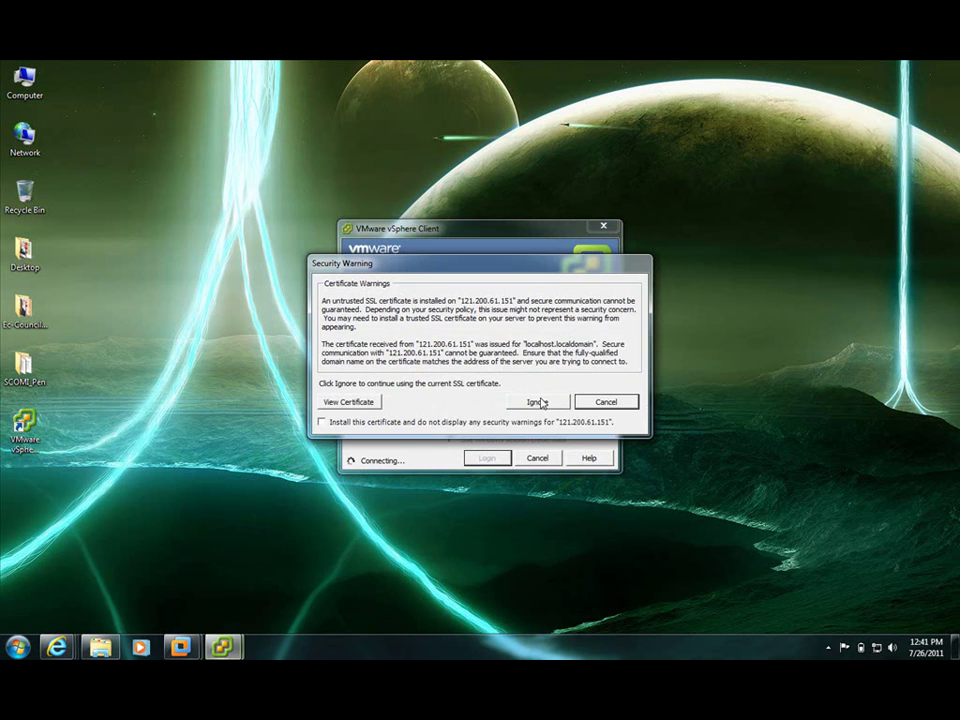
left_click(535, 402)
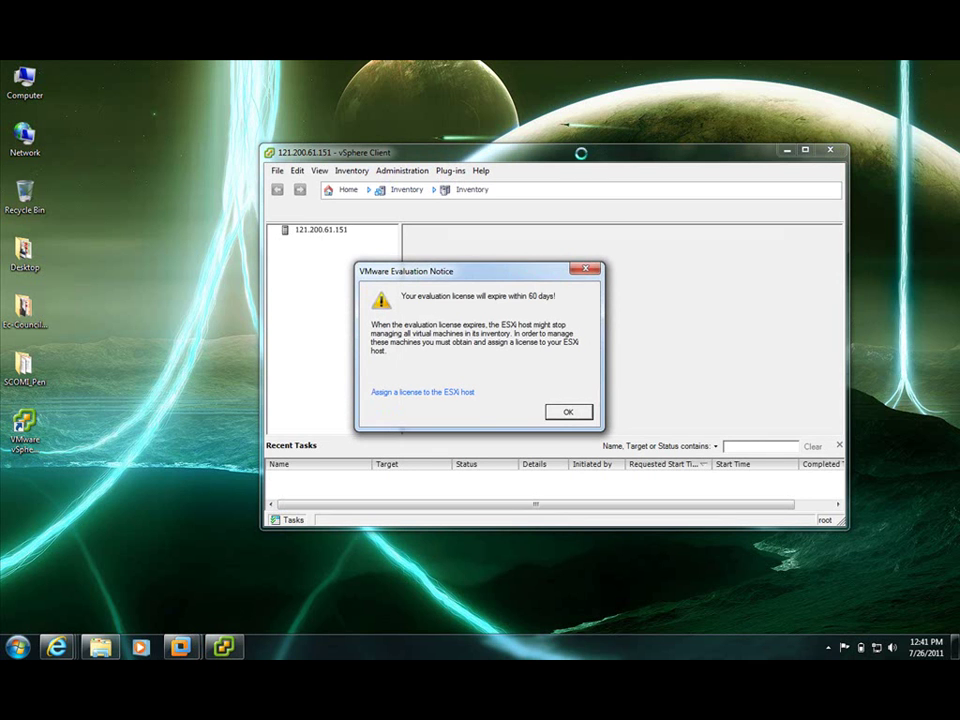
Step: Dismiss the evaluation license notice, maximize vSphere Client, and view the ESXi host's summary
left_click(566, 413)
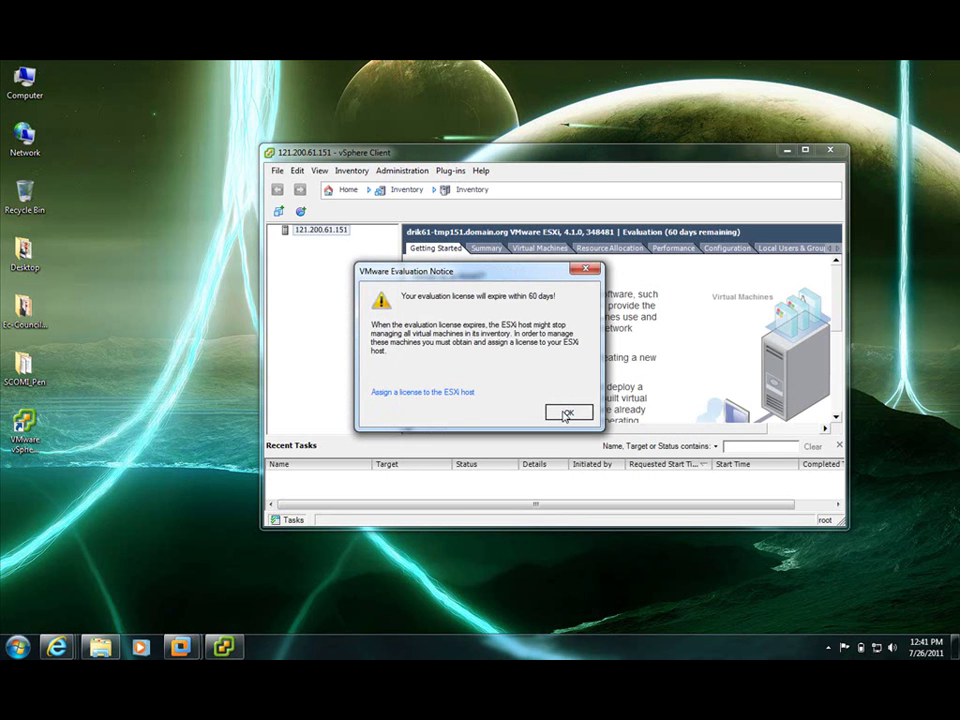
double_click(598, 156)
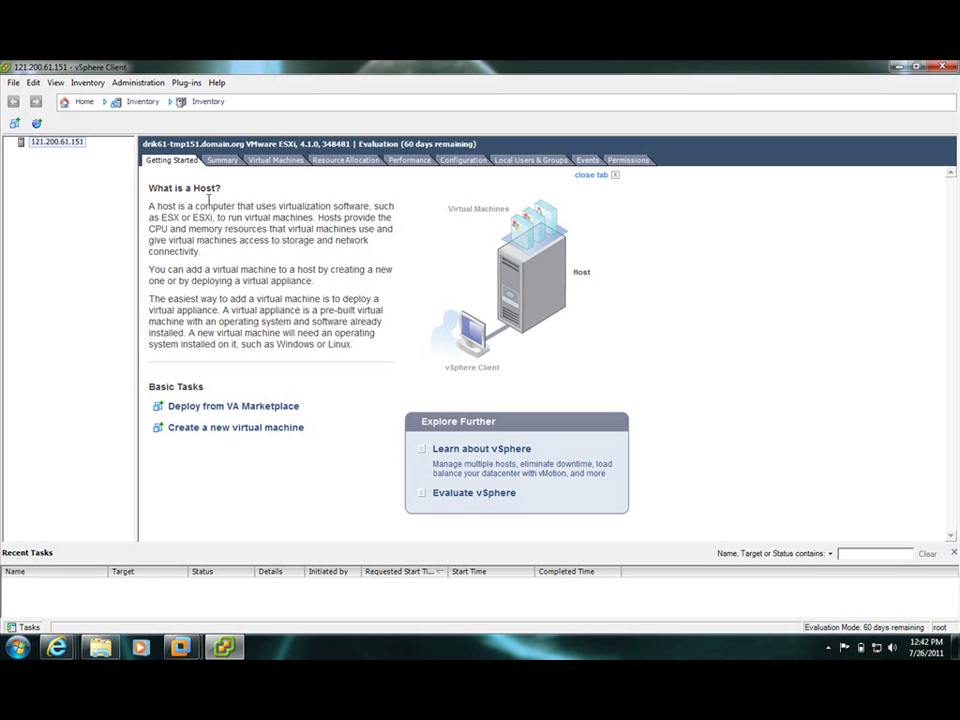
left_click(224, 163)
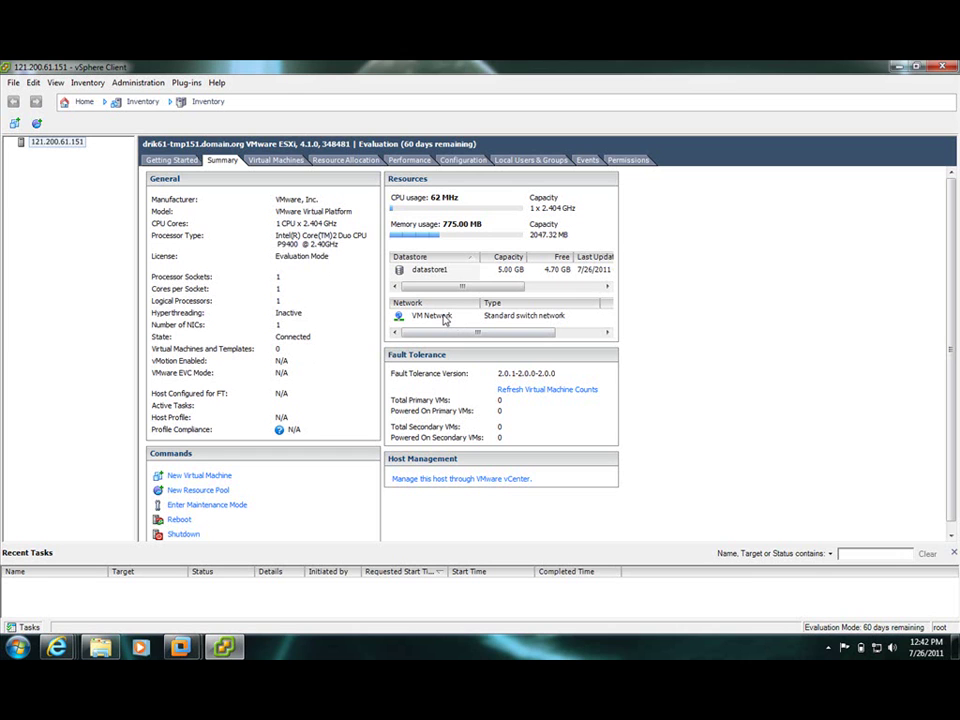
Step: Review the host's VM Network and datastore1, its virtual machines, its resource allocation and its CPU performance chart
left_click(444, 316)
left_click(443, 272)
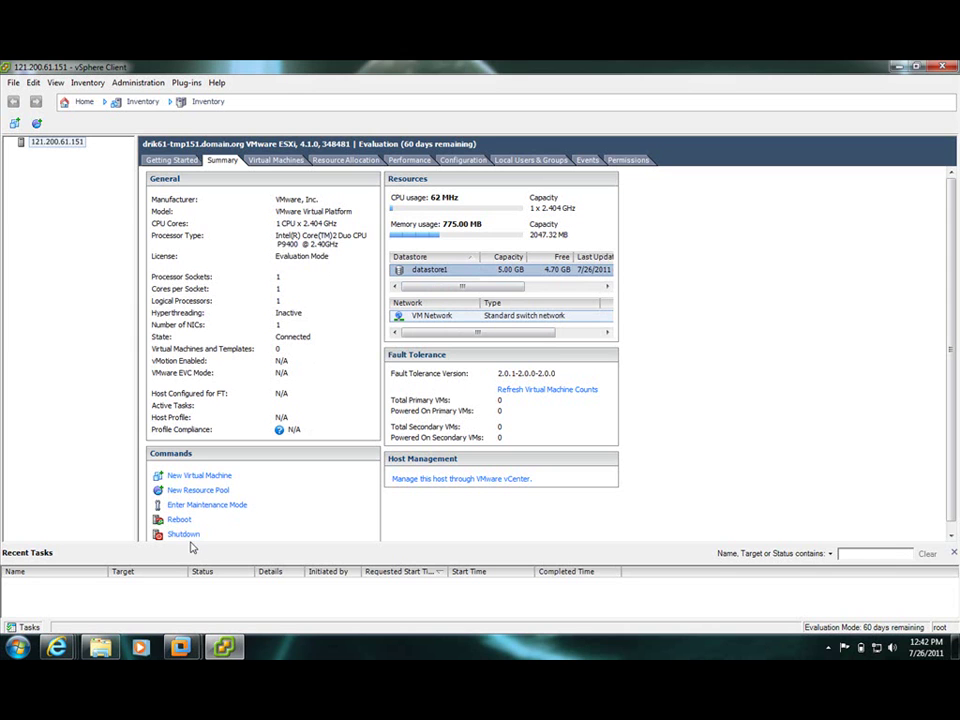
left_click(270, 162)
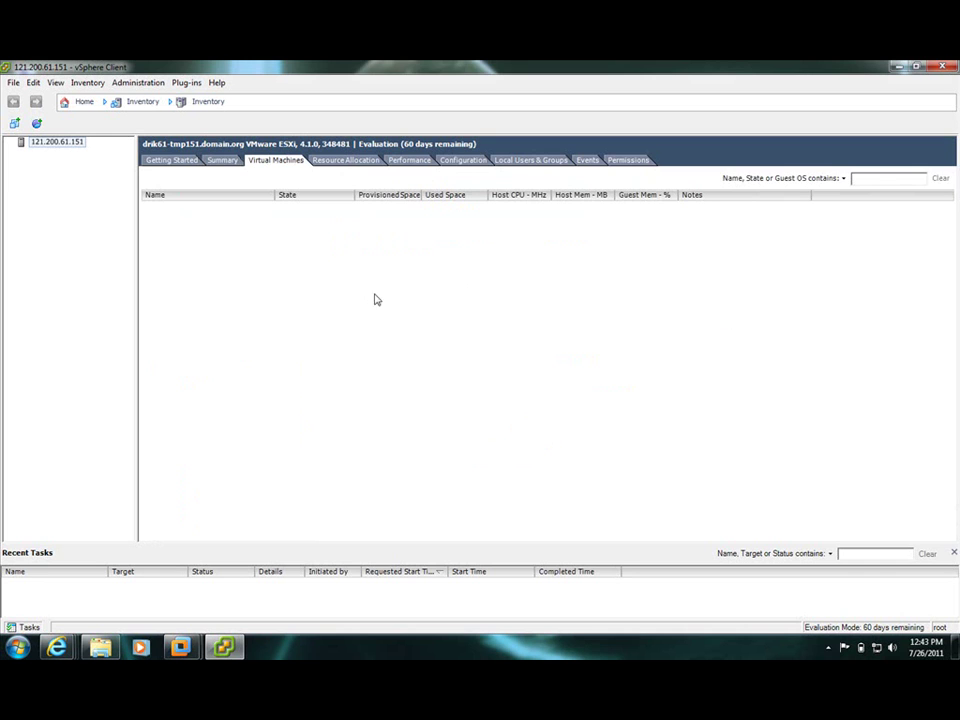
left_click(346, 163)
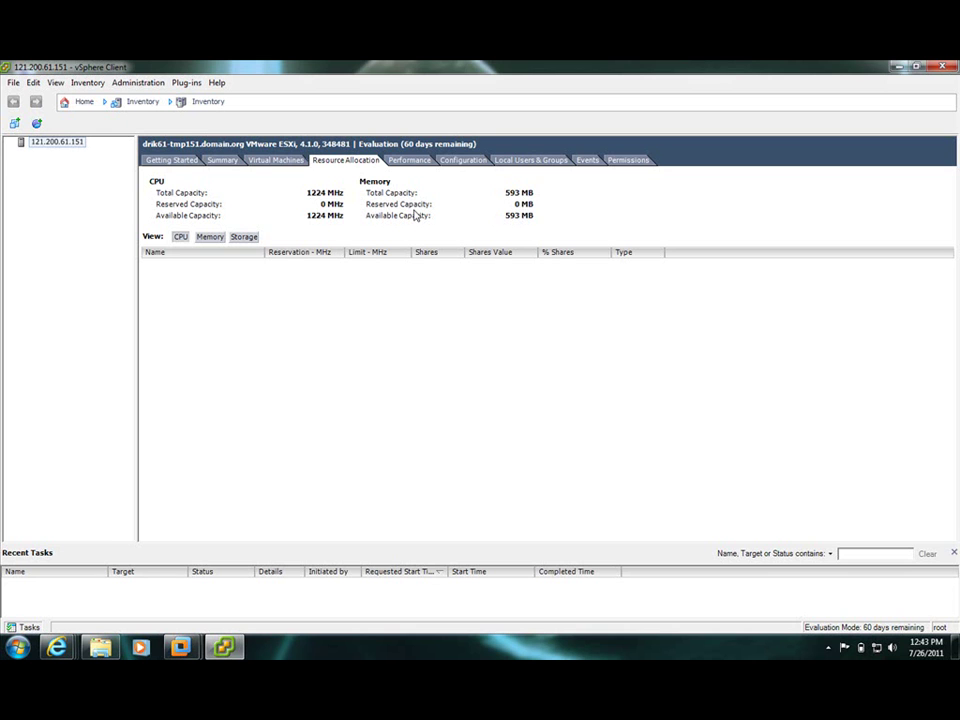
left_click(410, 162)
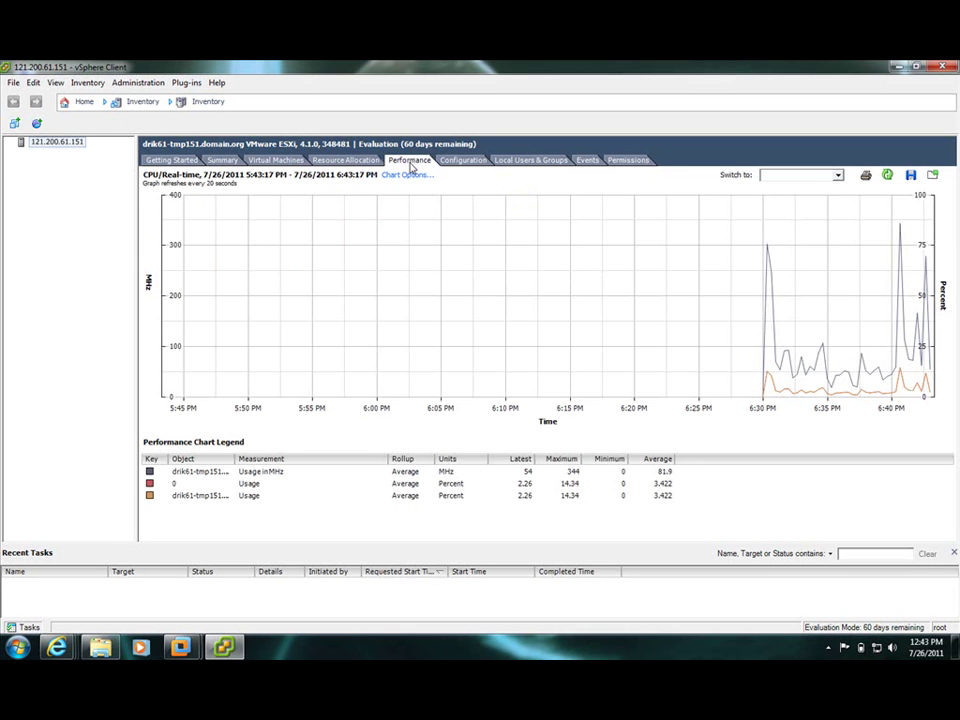
mouse_move(824, 372)
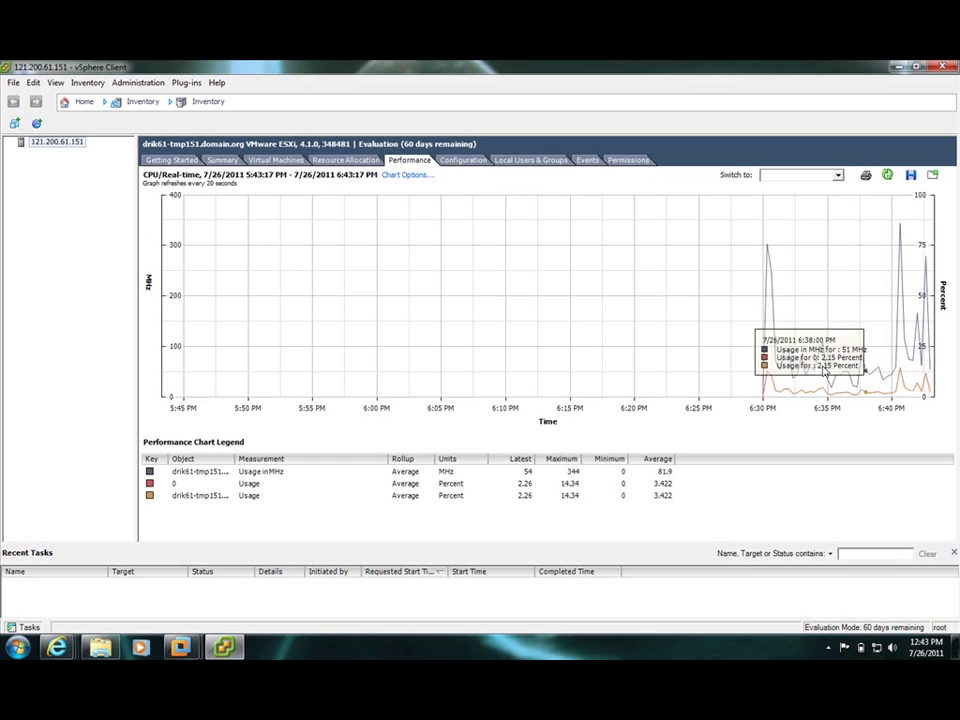
Step: Examine the host's hardware health status, expanding Processors and Software Components and widening the Sensor column to read the full names
left_click(462, 162)
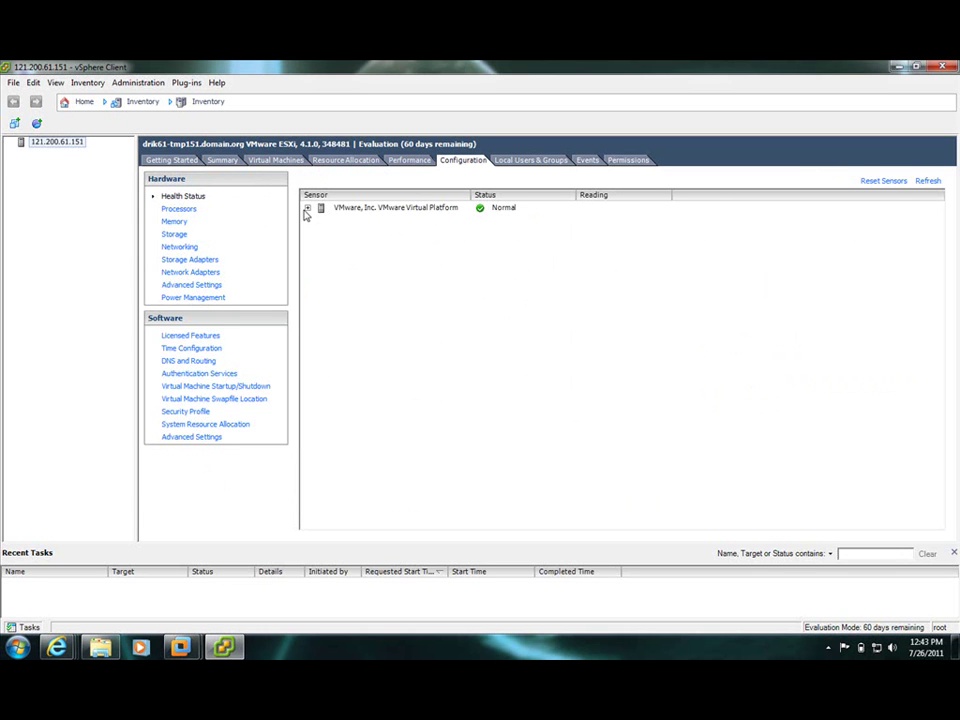
left_click(307, 208)
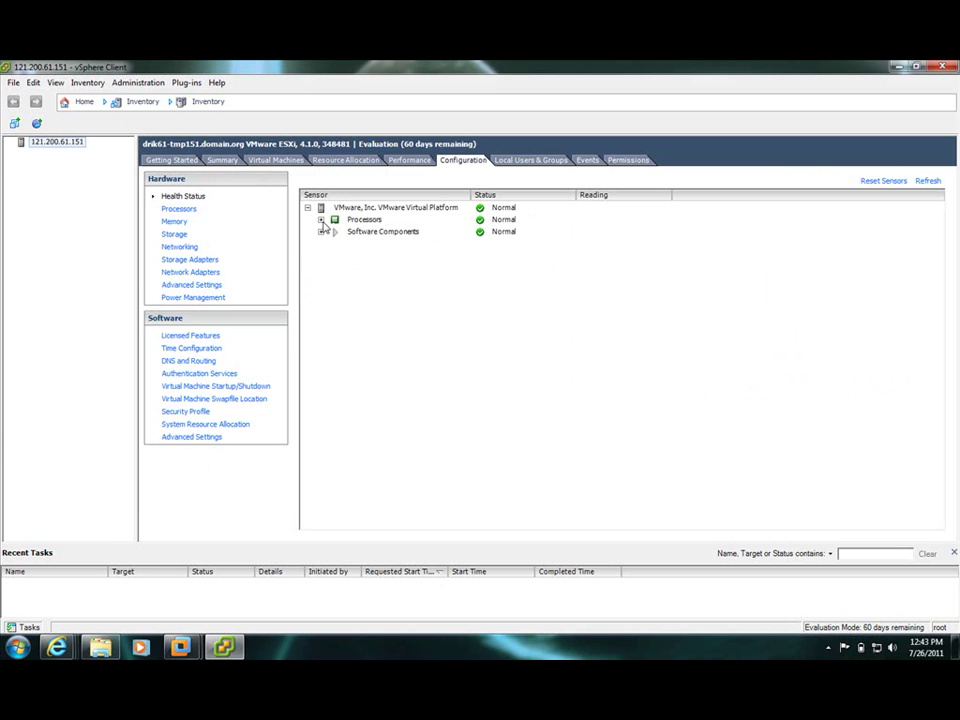
left_click(321, 220)
left_click(321, 268)
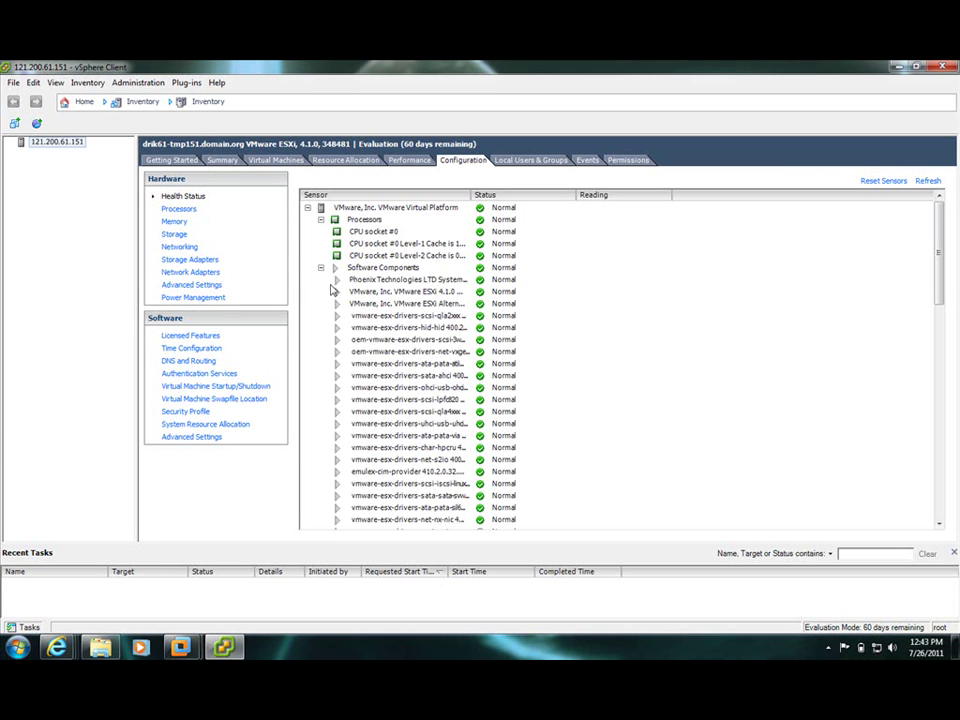
left_click_drag(469, 195, 592, 212)
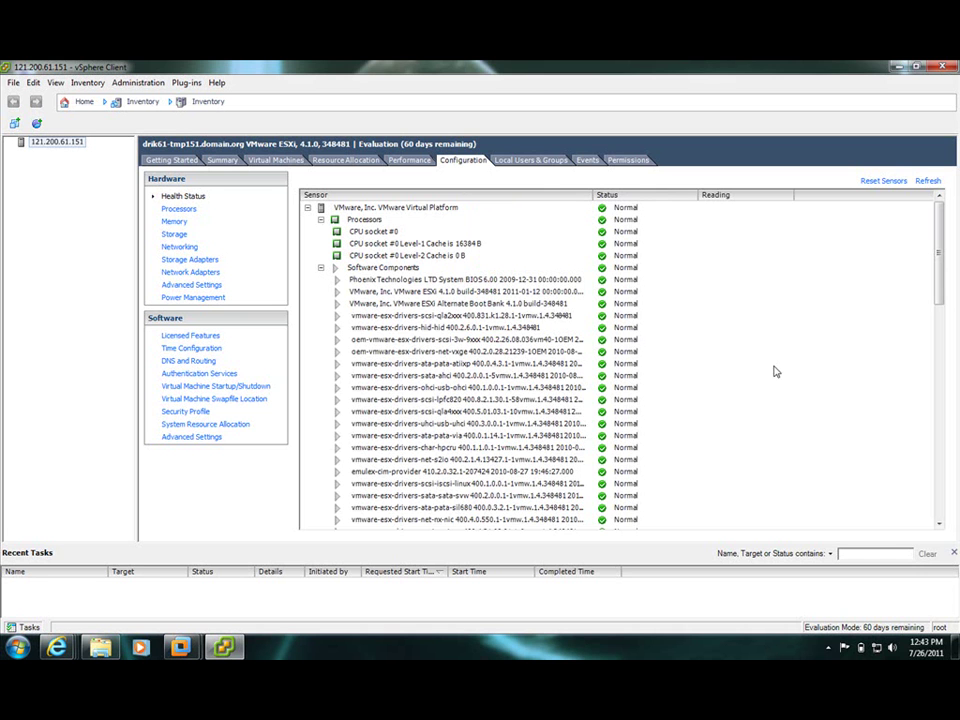
scroll(545, 310, "down", 7)
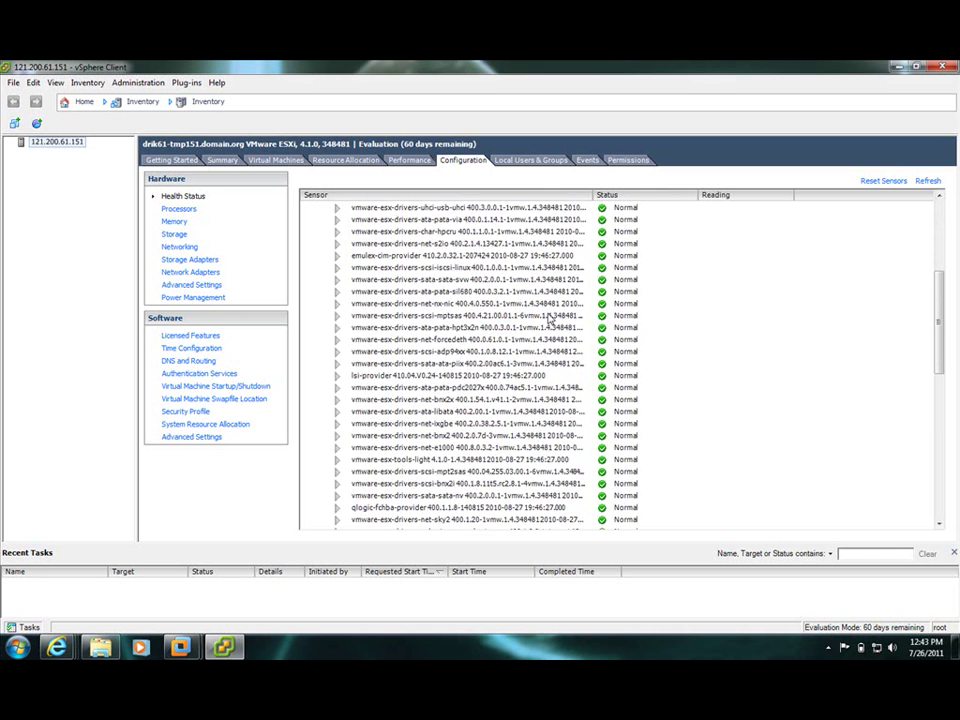
scroll(540, 320, "down", 7)
scroll(528, 327, "up", 14)
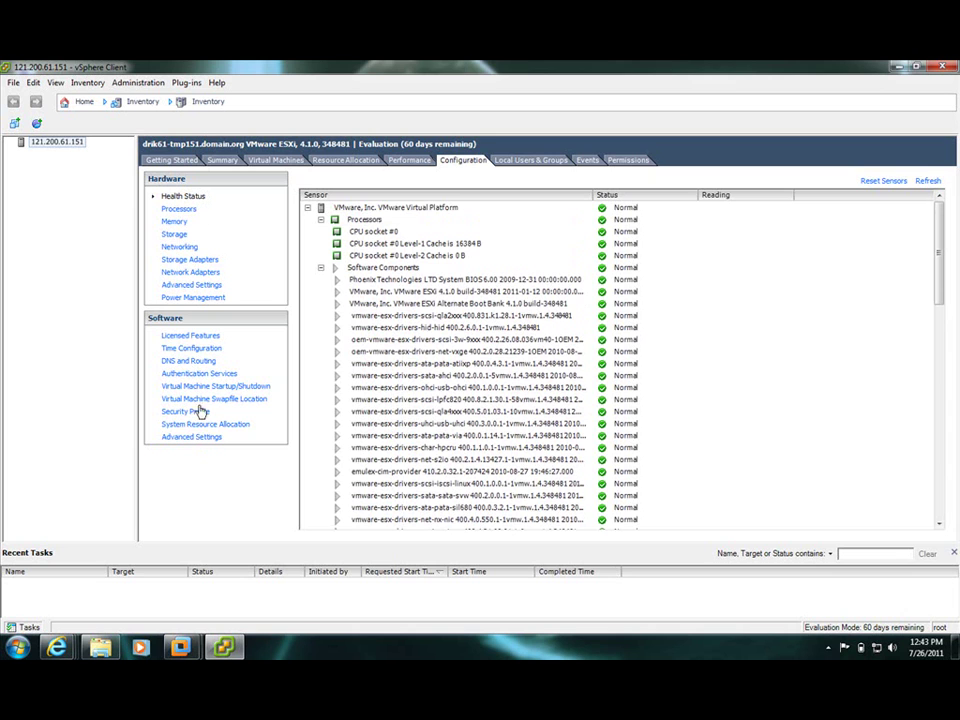
Step: Review the ESXi host's local users, logged events and permissions
left_click(528, 162)
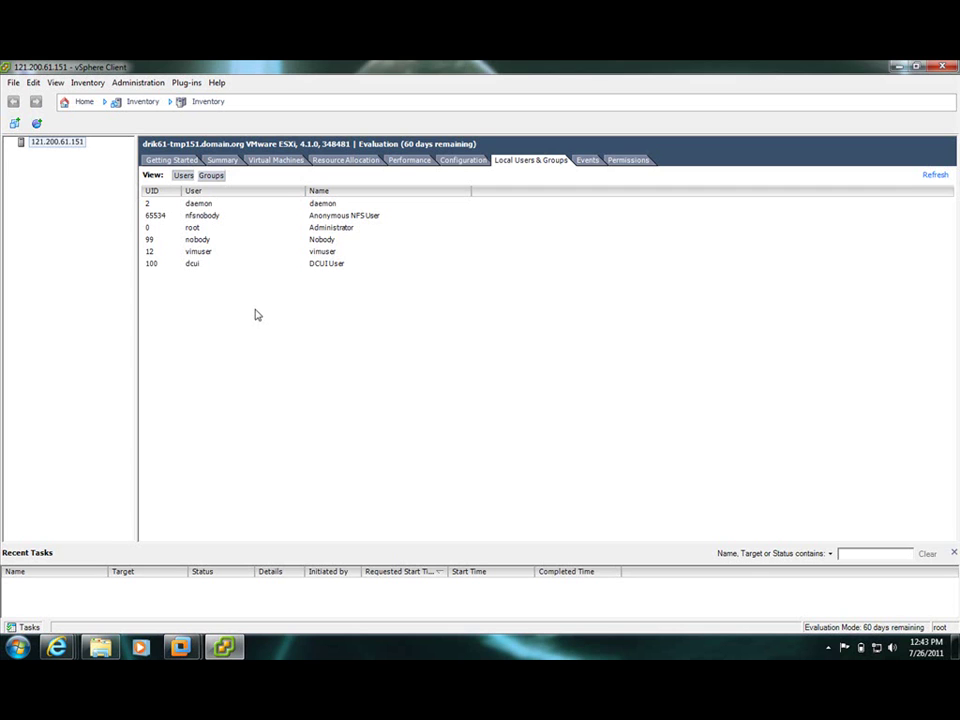
left_click(588, 164)
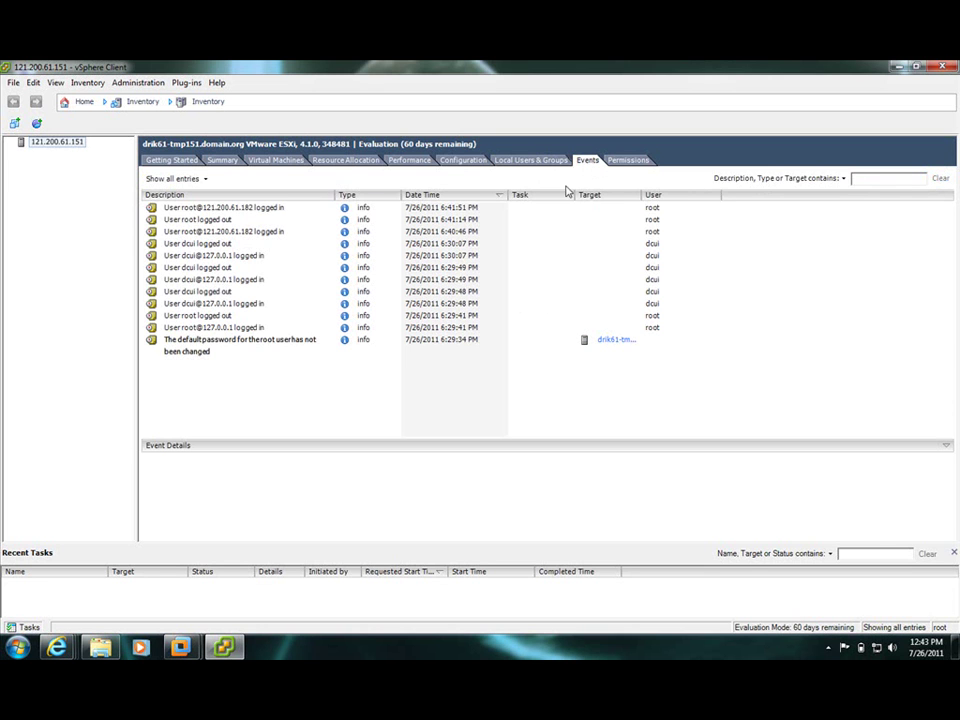
left_click(631, 162)
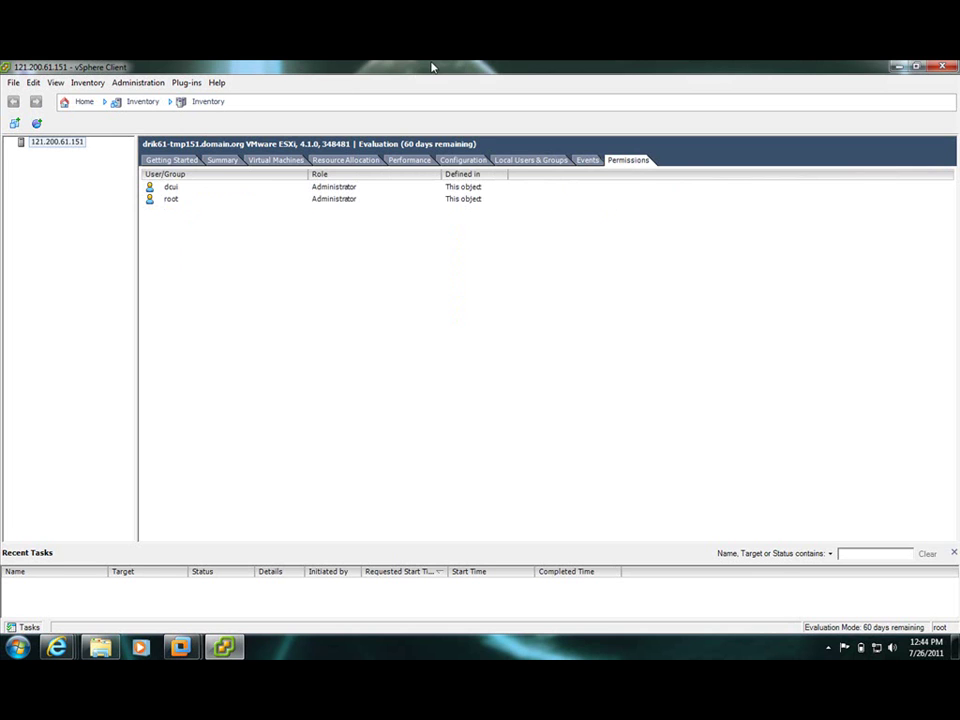
Step: Restore the vSphere Client window to its smaller size and close the client
double_click(476, 67)
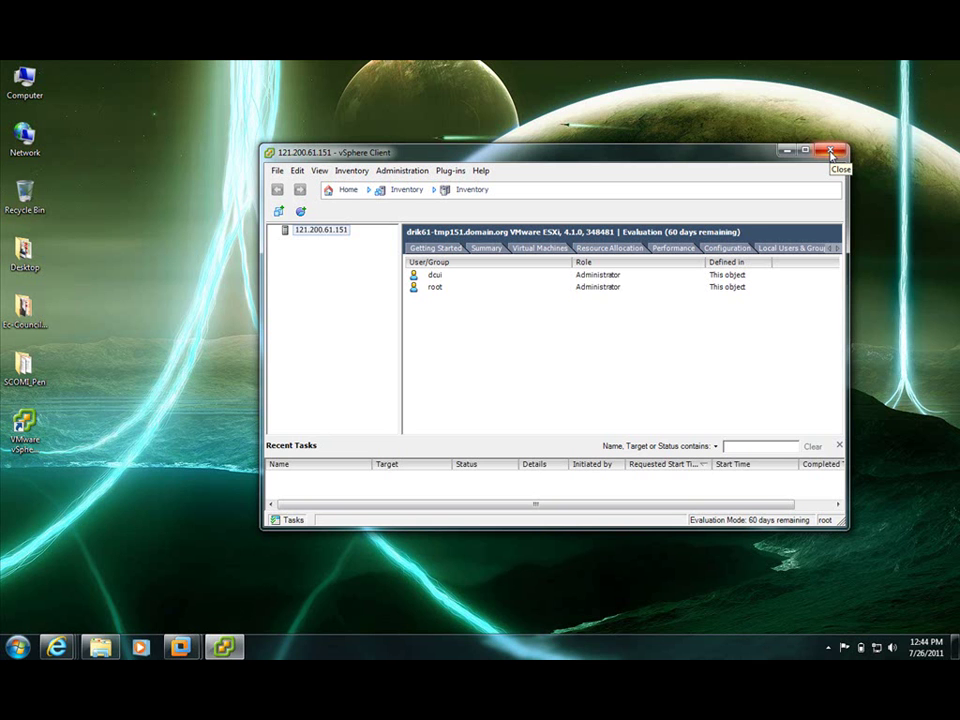
left_click(830, 152)
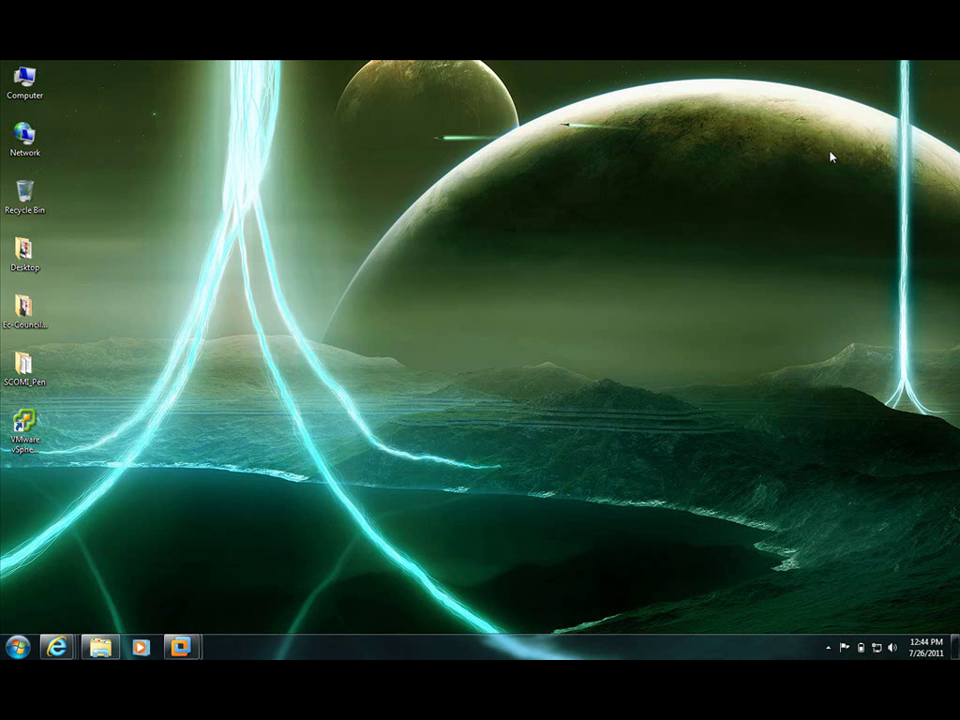